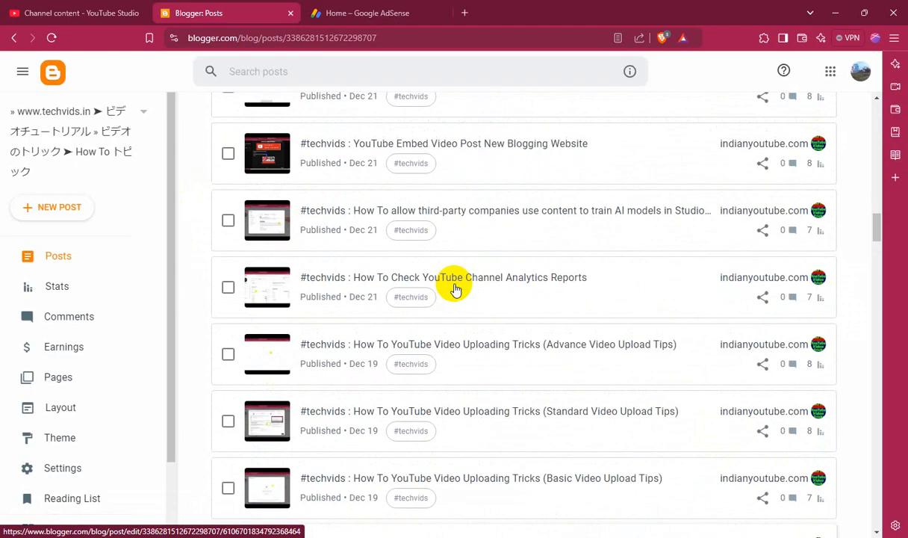
Step: Select the "How To Solved Excluded by 'noindex' tag Validation Failed on Blogger Site" post and open its live page
scroll(455, 289, up, 2)
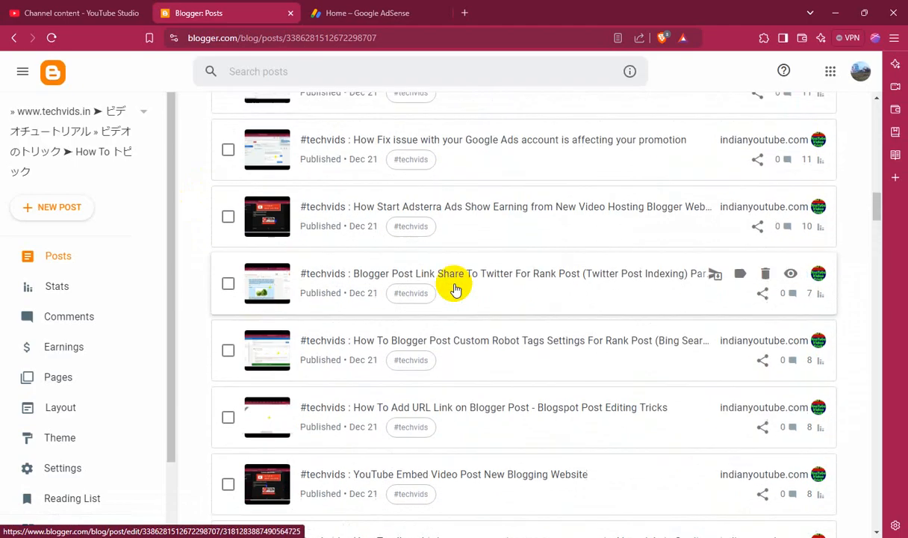
scroll(454, 289, up, 2)
scroll(455, 289, up, 3)
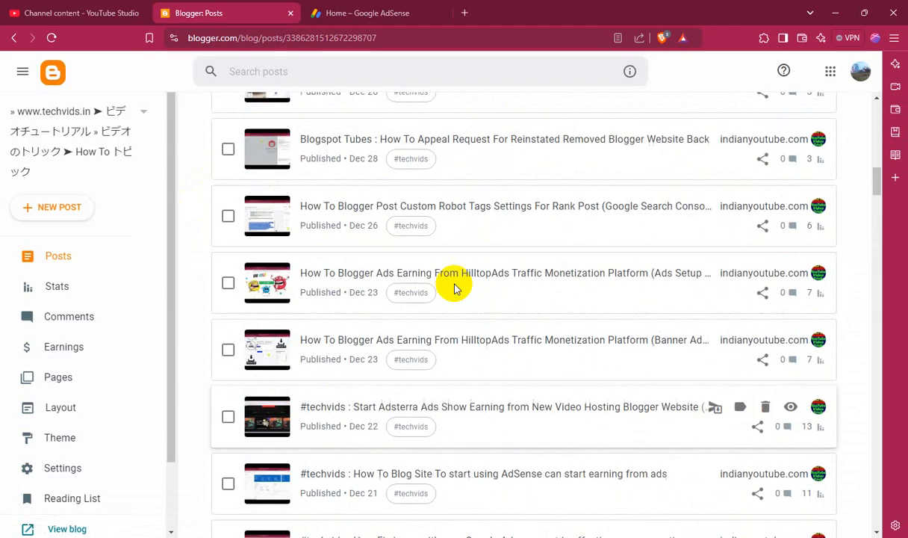
scroll(455, 289, down, 15)
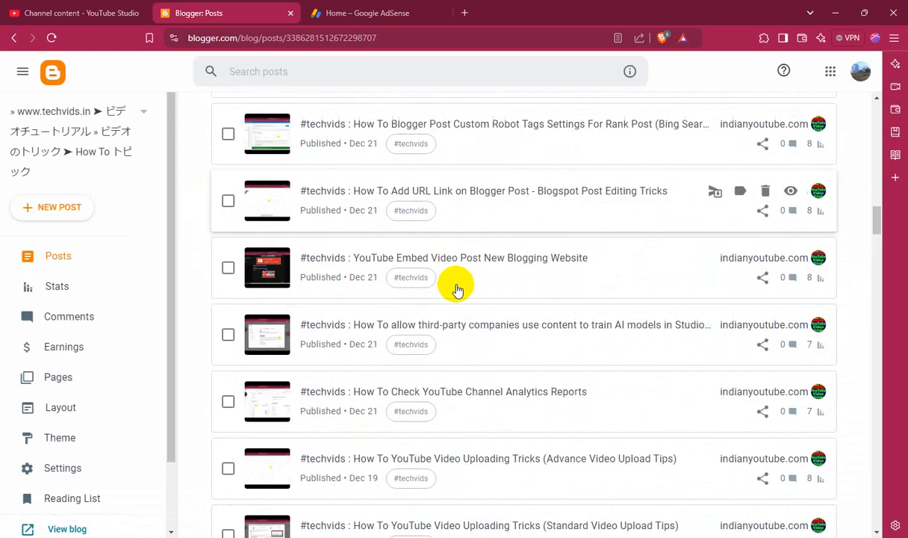
scroll(457, 289, down, 4)
scroll(457, 289, up, 4)
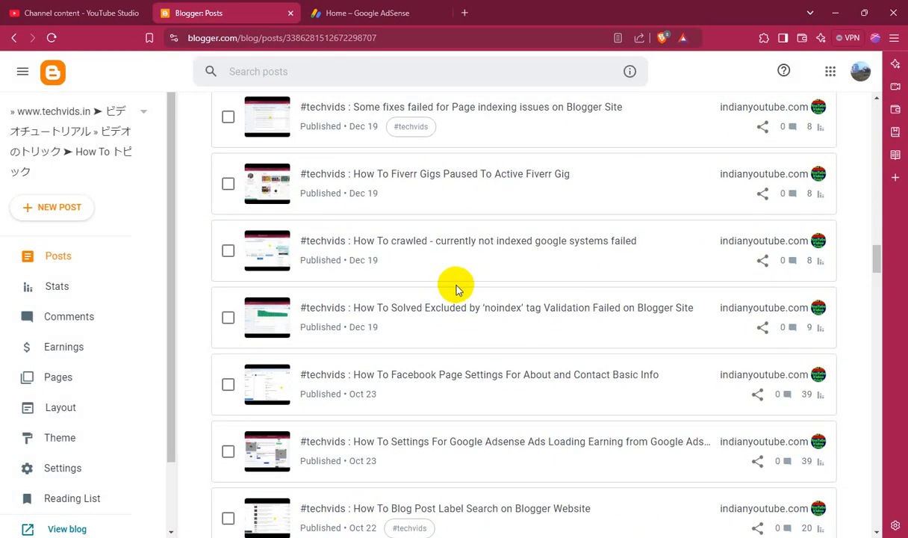
click(227, 320)
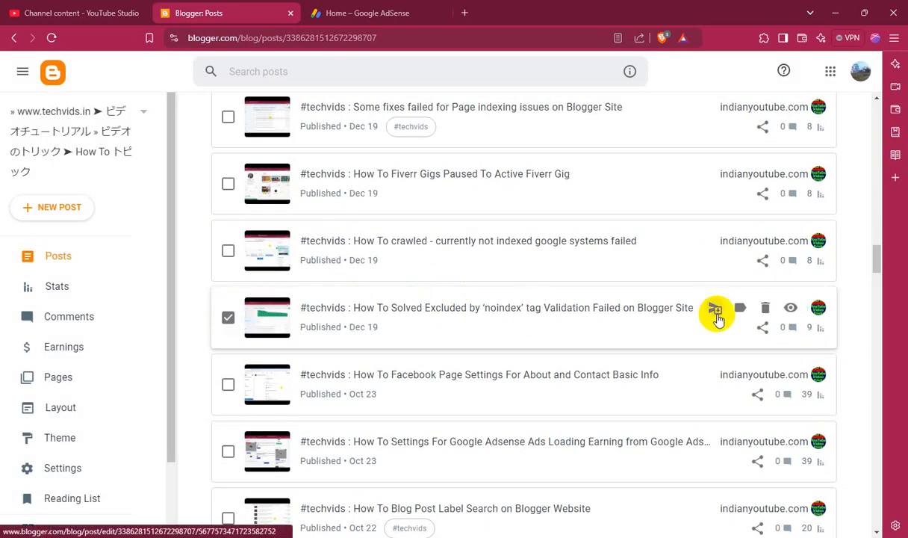
click(790, 308)
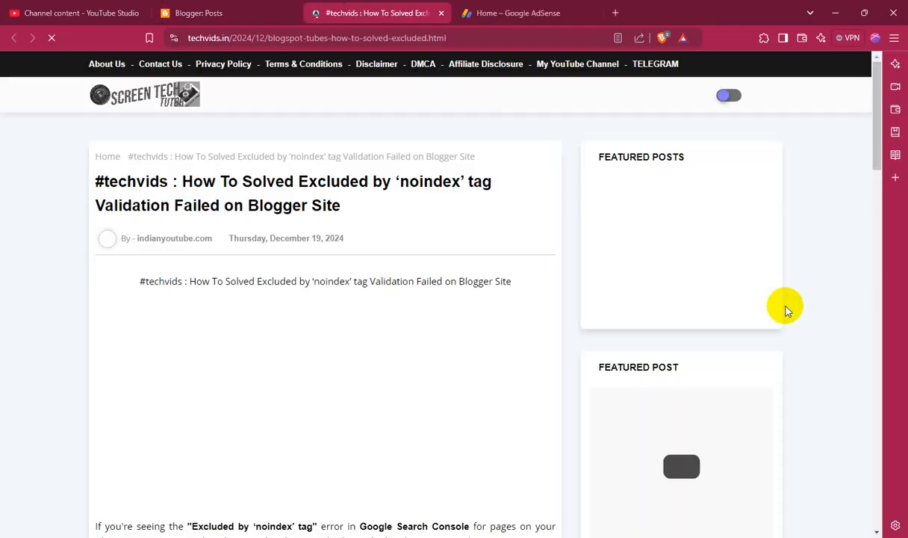
Step: Examine the live noindex article's title, ads, embedded video and fix instructions, and close the page
scroll(478, 326, down, 15)
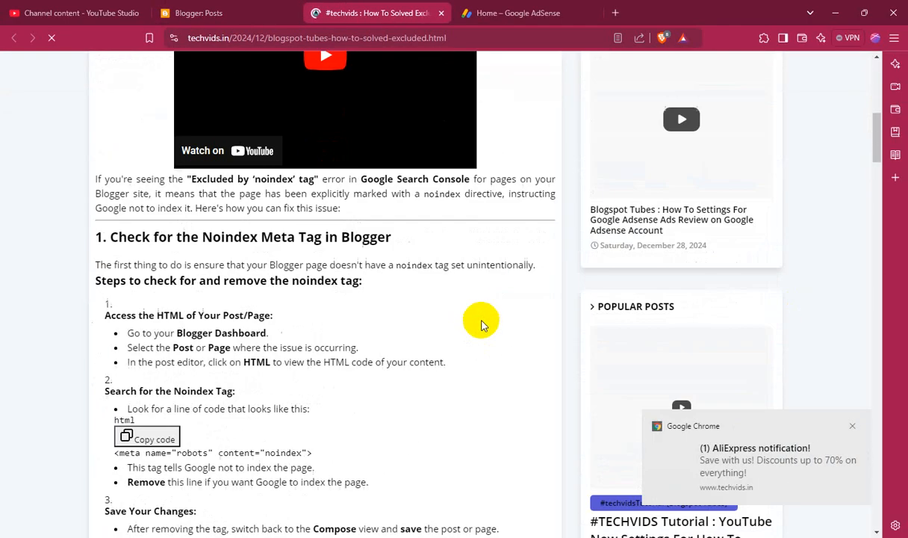
scroll(478, 327, down, 3)
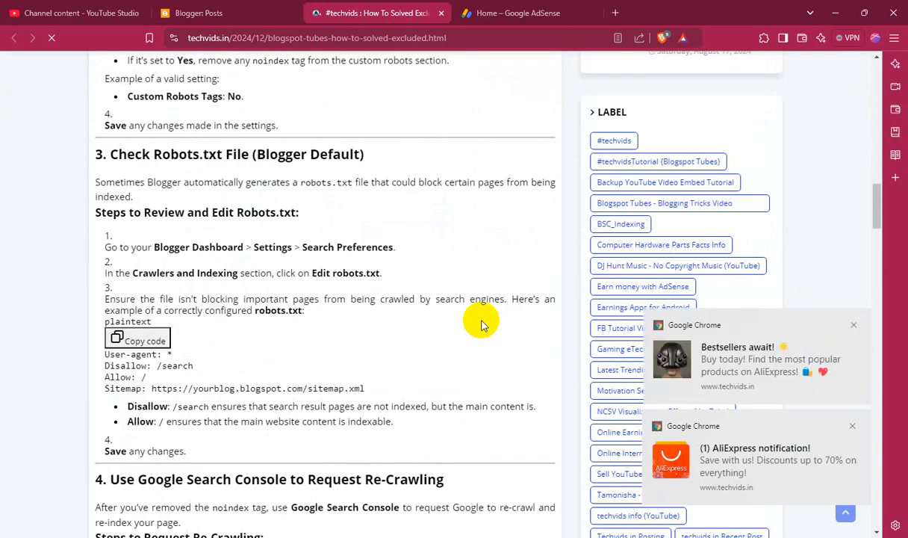
scroll(478, 327, up, 8)
scroll(481, 326, up, 7)
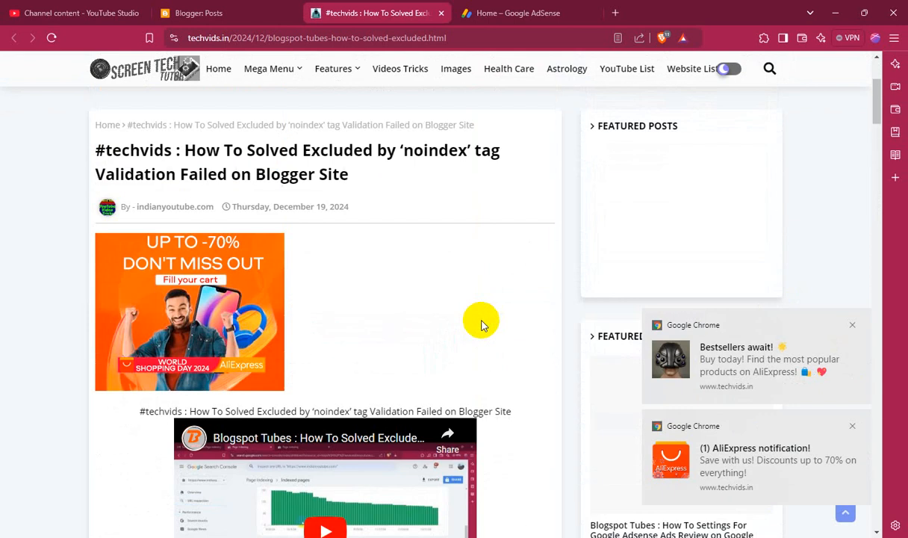
scroll(481, 324, up, 1)
scroll(481, 325, down, 6)
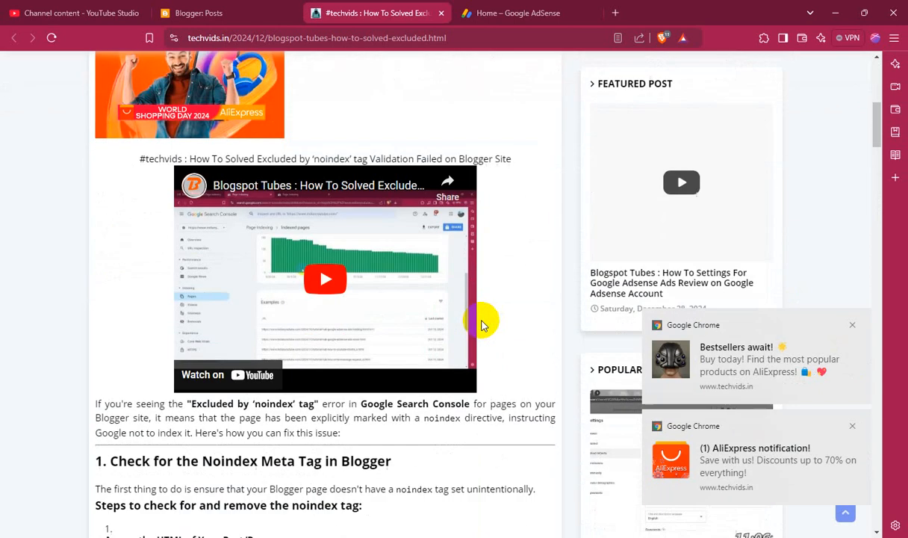
scroll(481, 325, up, 8)
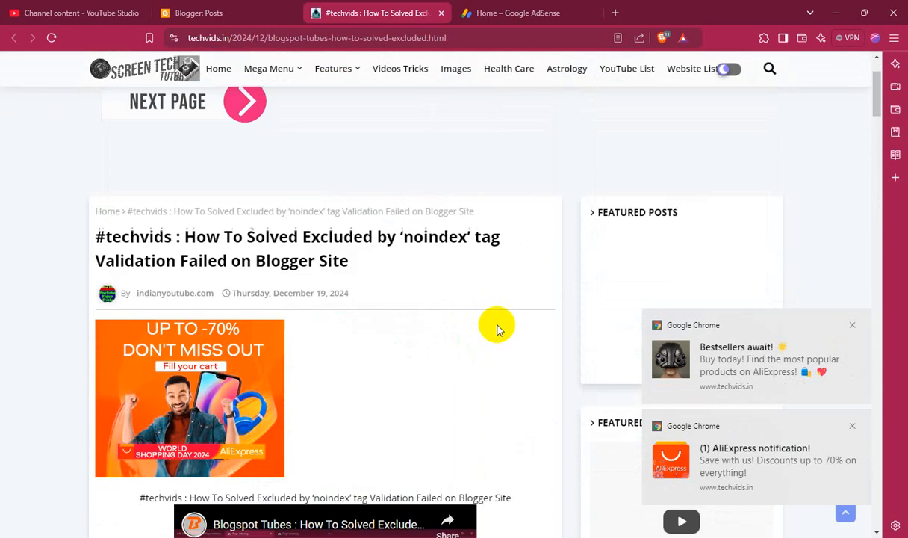
click(442, 14)
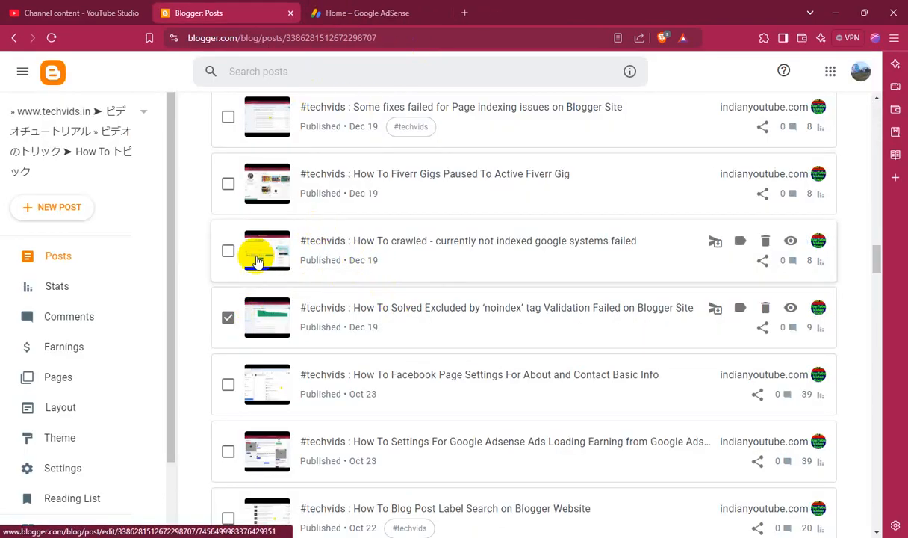
Step: Select the "How To crawled - currently not indexed" post, open it for editing, and make Google AdSense the first browser tab
click(228, 251)
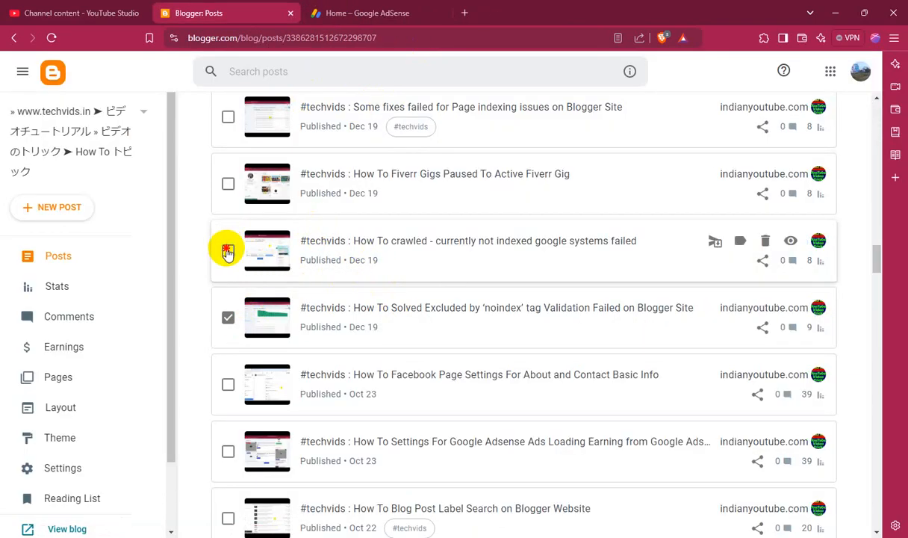
click(371, 244)
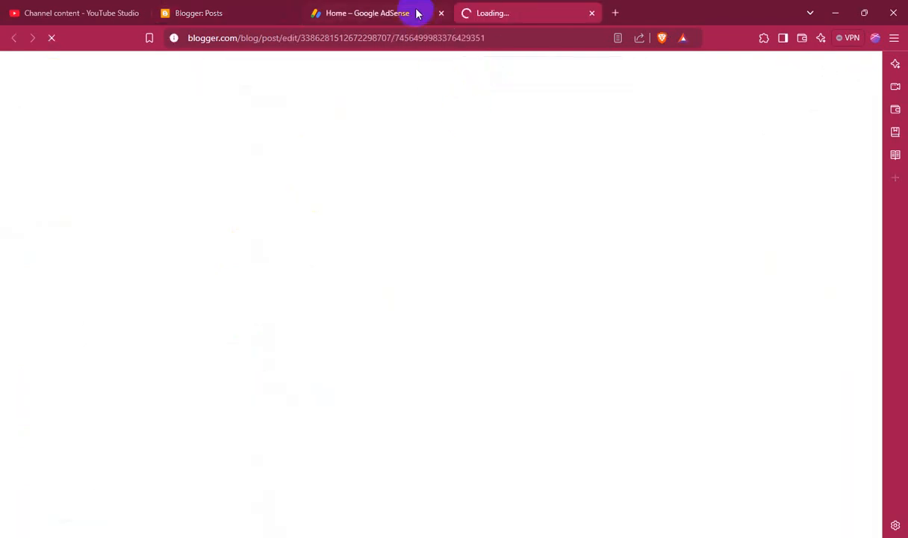
click(428, 15)
drag(427, 15, 170, 15)
click(517, 13)
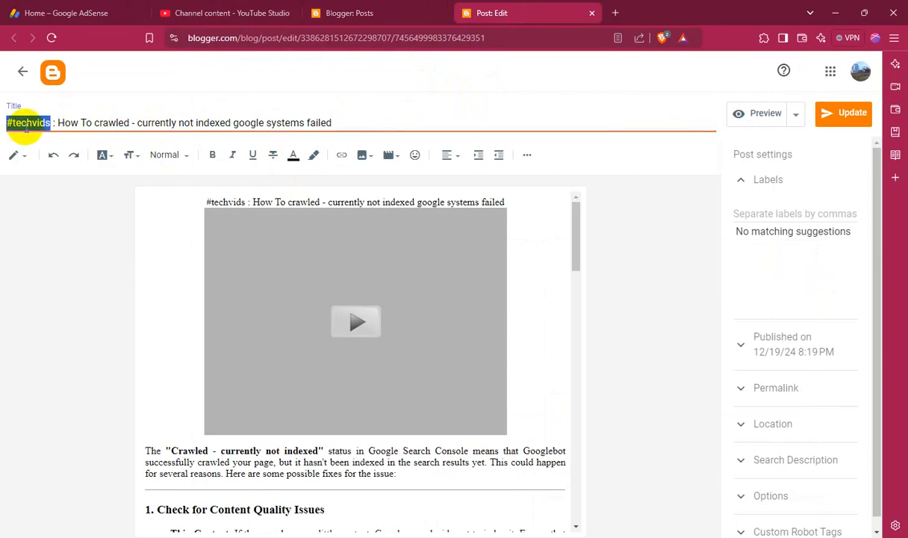
Step: Copy the "#techvids :" prefix from the crawled post's title and close its editor
right_click(26, 128)
click(28, 120)
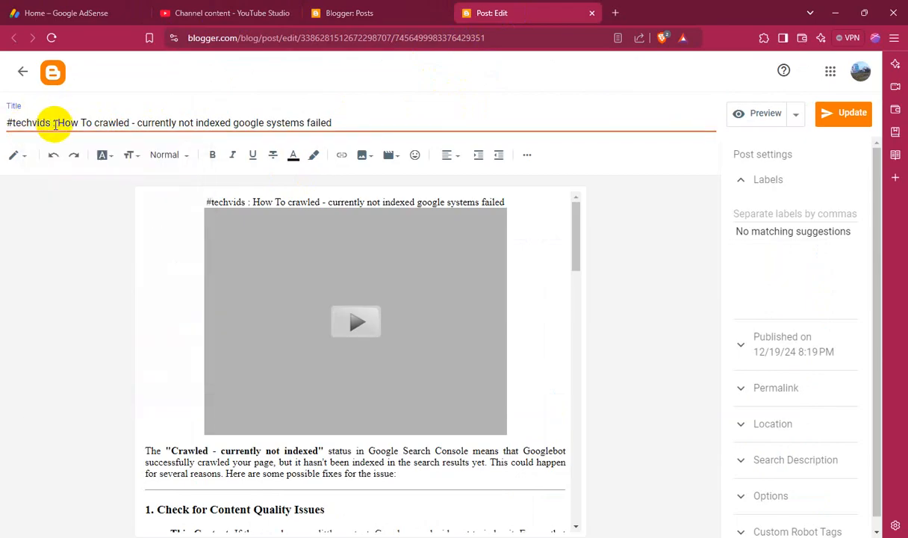
right_click(28, 129)
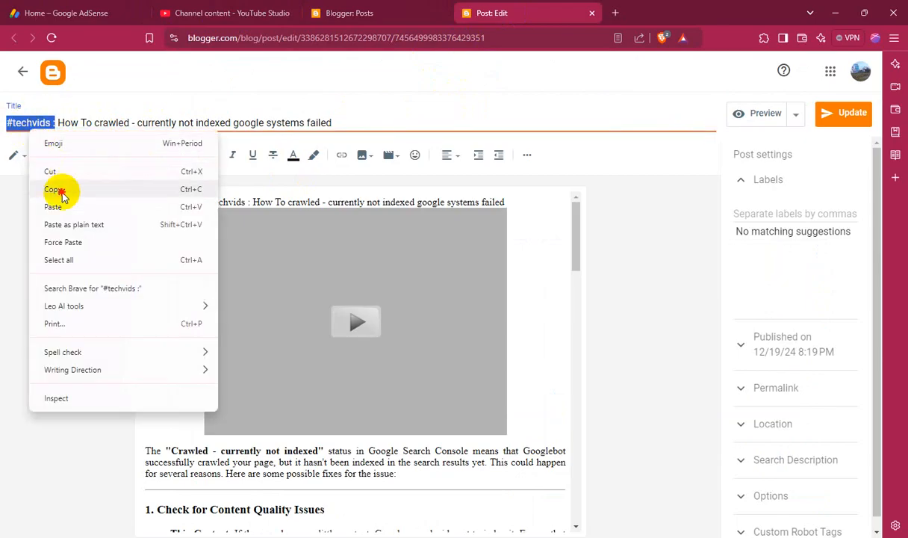
click(60, 184)
click(592, 13)
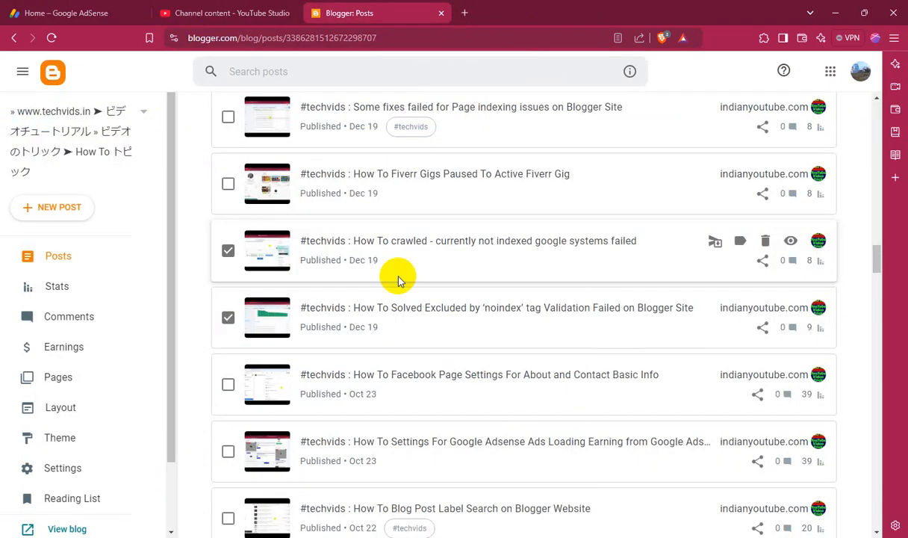
Step: Select and open the newest post, about Google Adsense Ads Review, and replace its title prefix "Blogspot Tubes :" with "#techvids :"
scroll(472, 299, up, 15)
scroll(486, 297, up, 10)
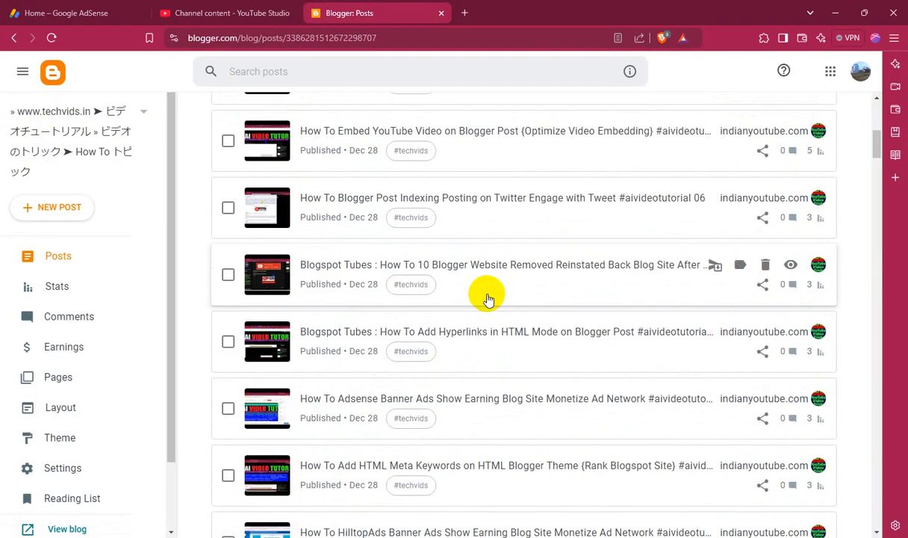
click(228, 181)
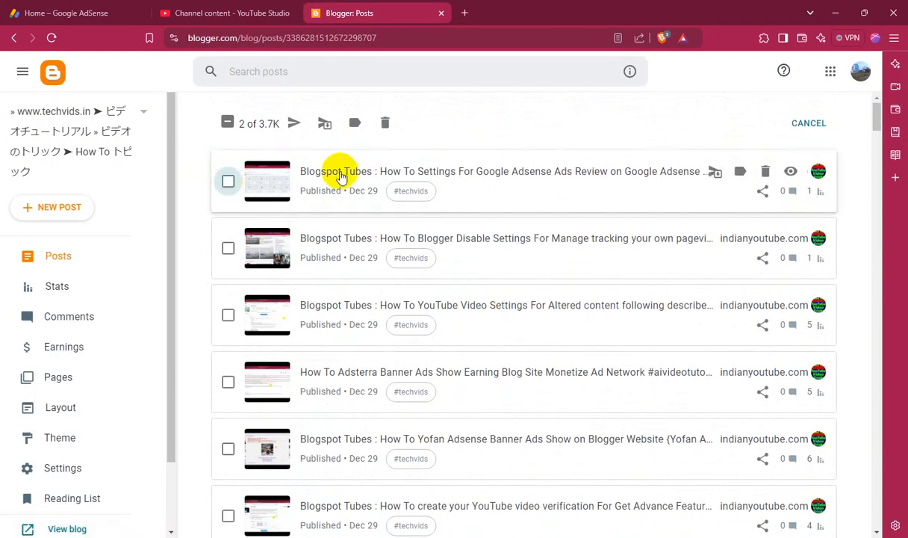
click(440, 173)
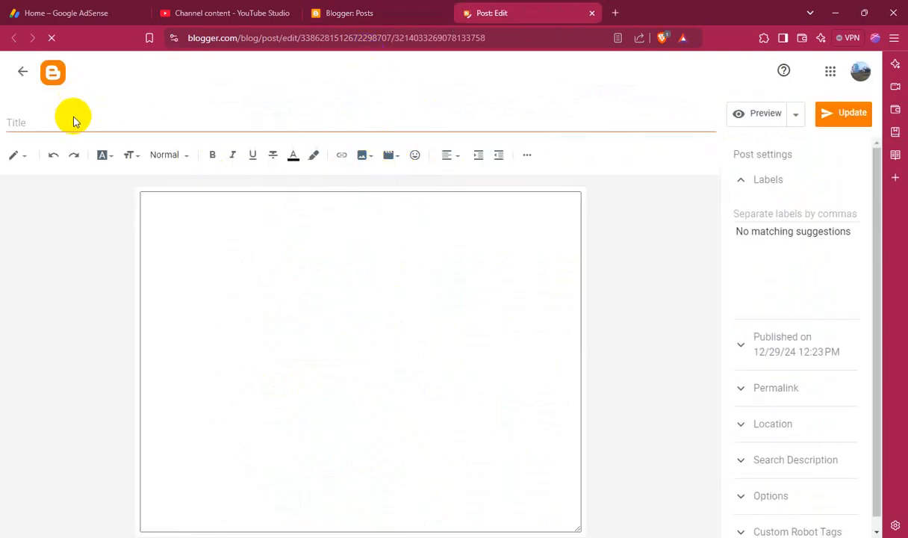
drag(81, 124, 2, 130)
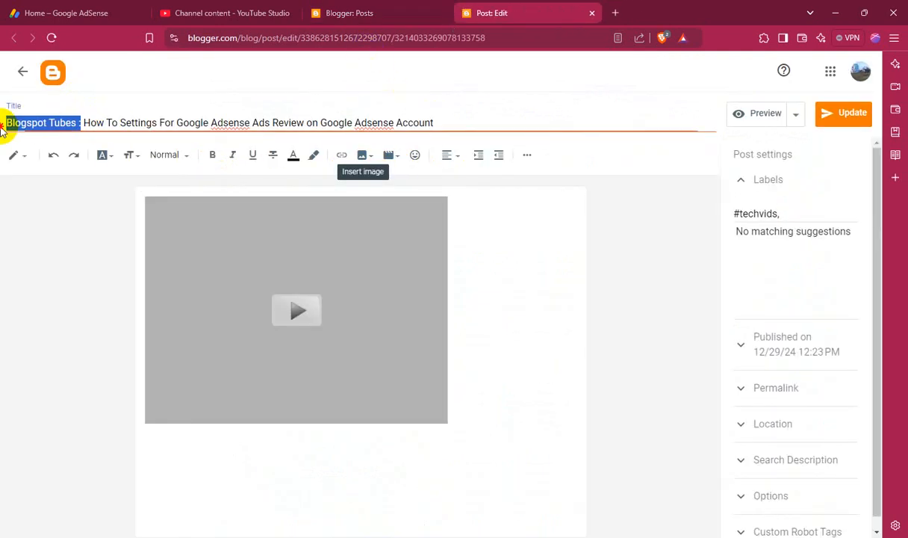
text(#techvids)
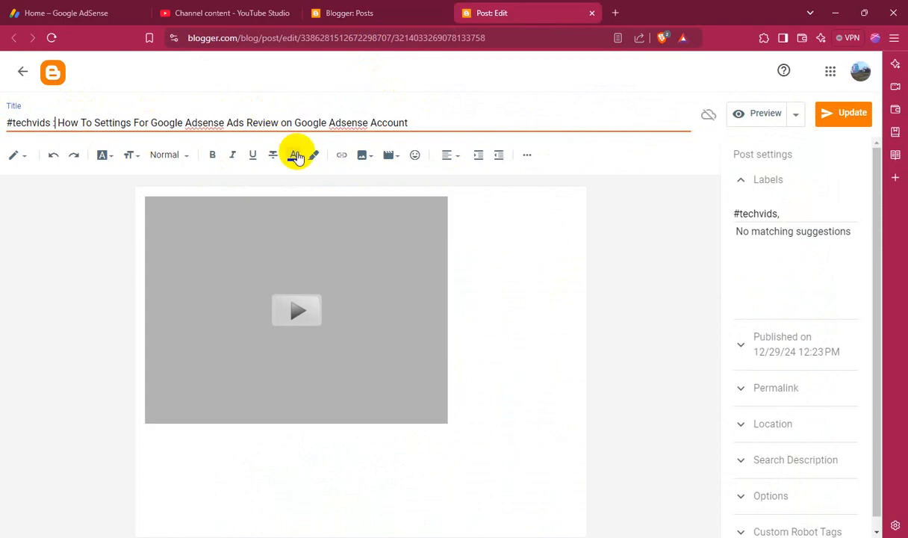
Step: Copy the full post title and replace the search description with it
triple_click(314, 124)
right_click(314, 124)
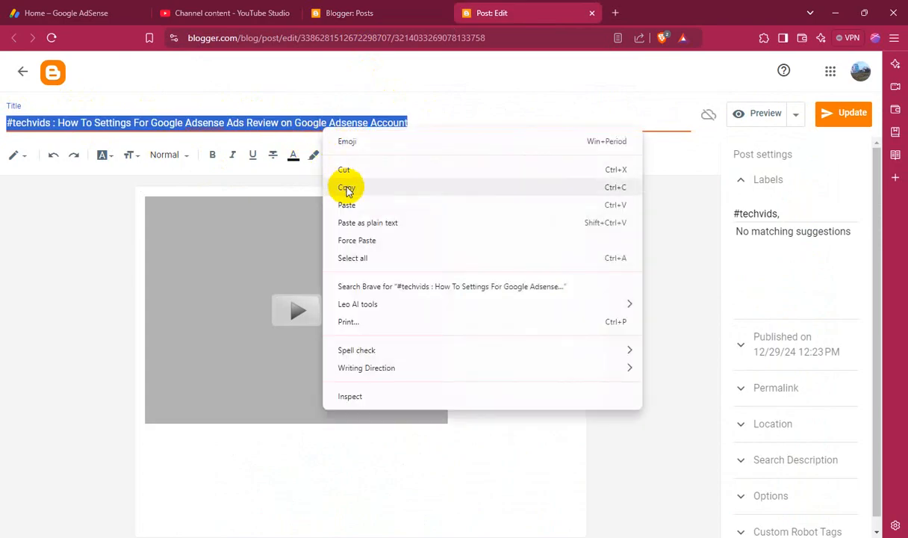
click(347, 186)
click(784, 460)
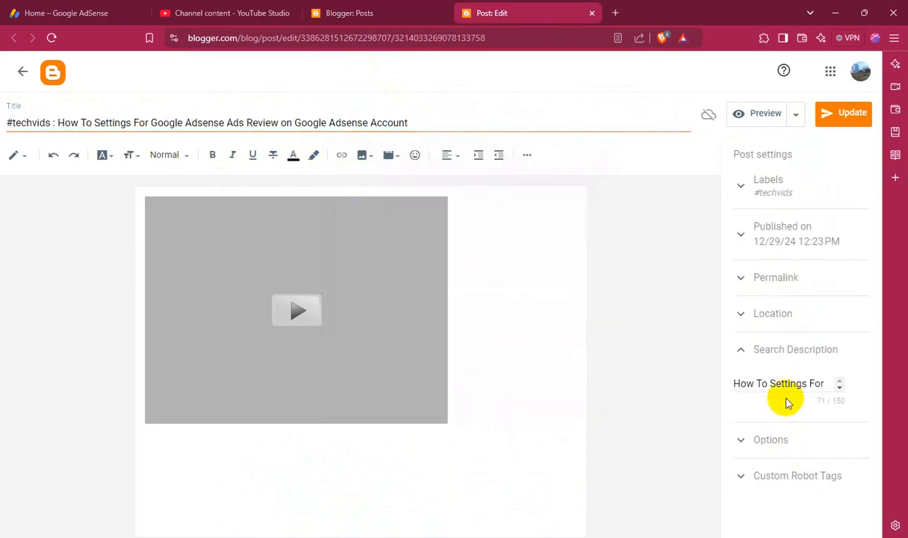
triple_click(786, 388)
key(ctrl+v)
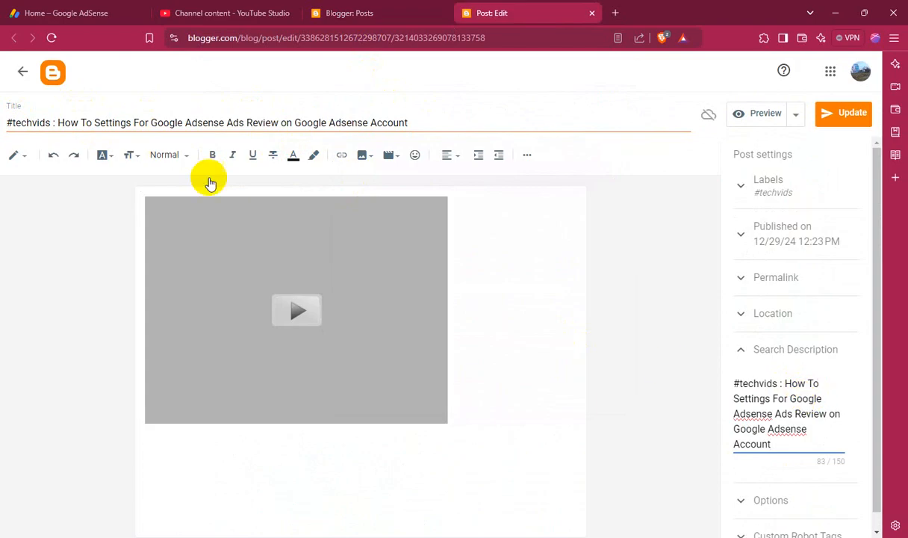
Step: Copy the "#techvids :" prefix from the title, update the post, and close its editor
drag(58, 123, 2, 126)
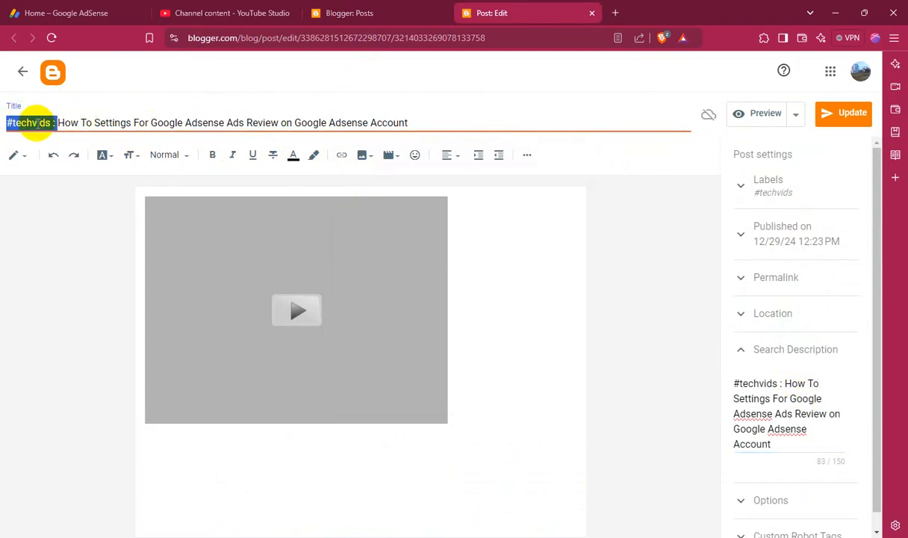
right_click(38, 124)
click(60, 179)
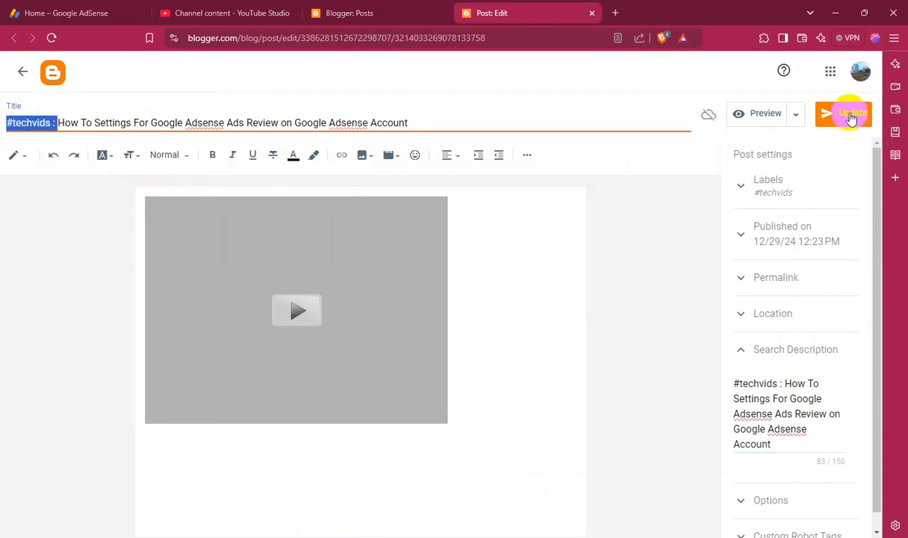
click(851, 118)
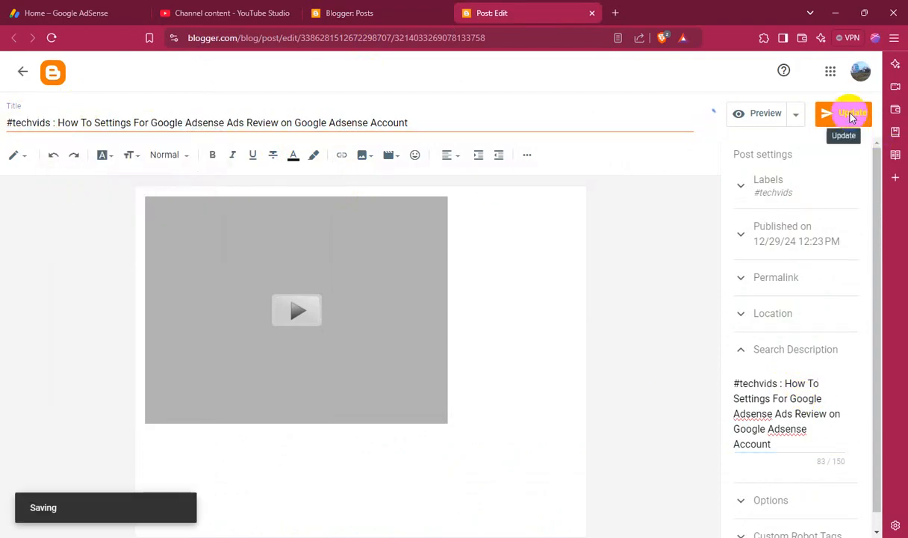
click(592, 13)
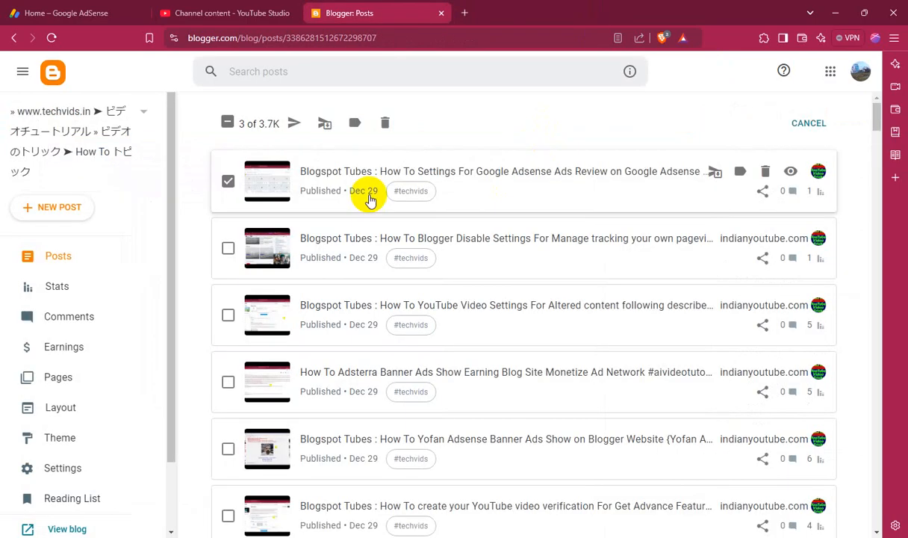
Step: Select the Blogger Disable Settings, YouTube Video Settings and Adsterra Banner Ads posts and open each for editing in its own tab
click(228, 247)
click(355, 243)
click(371, 15)
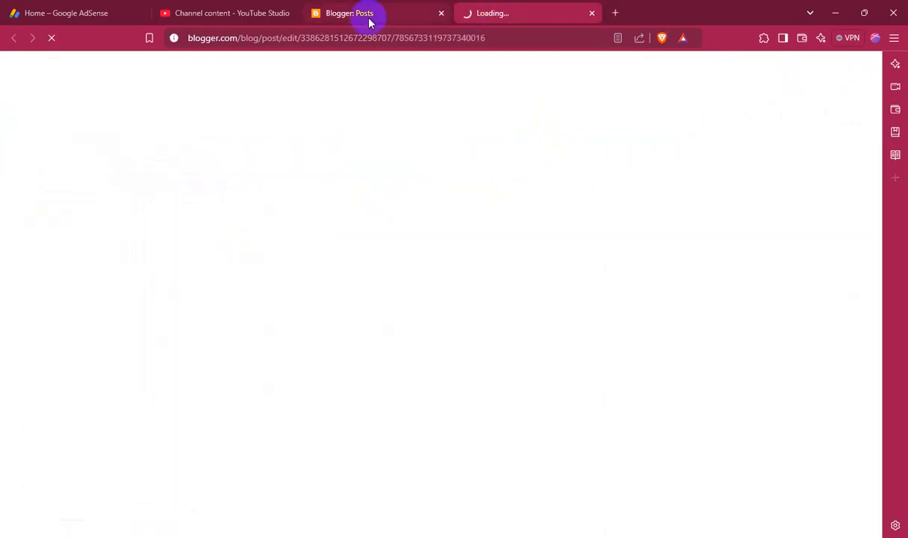
click(227, 315)
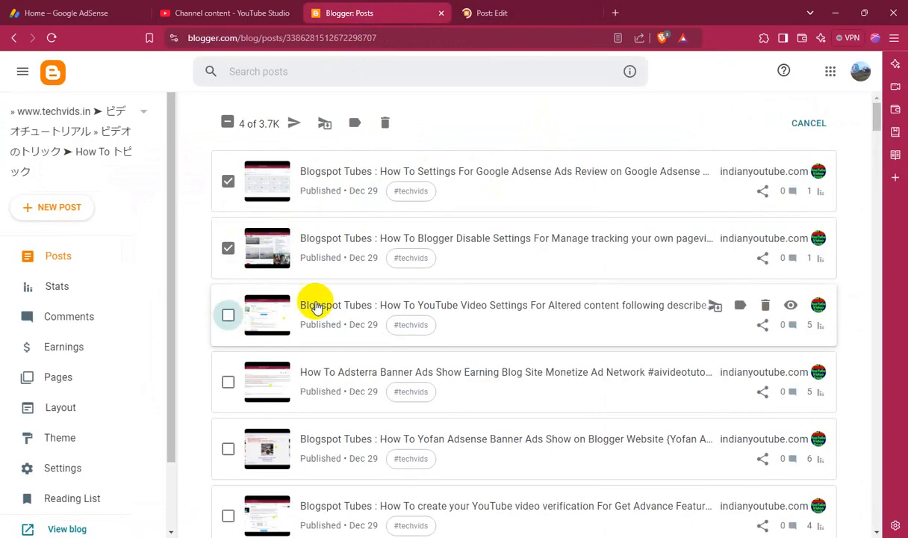
click(381, 306)
click(370, 23)
scroll(324, 334, down, 1)
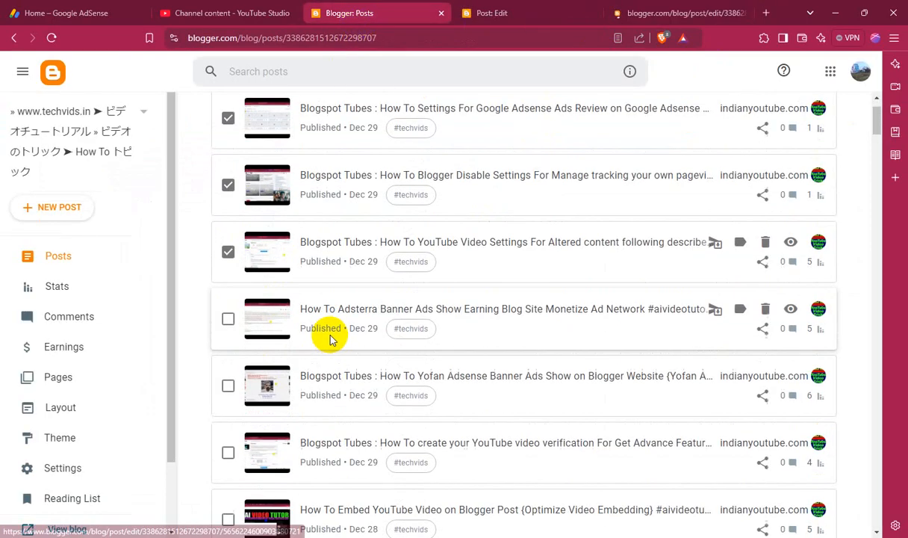
click(228, 322)
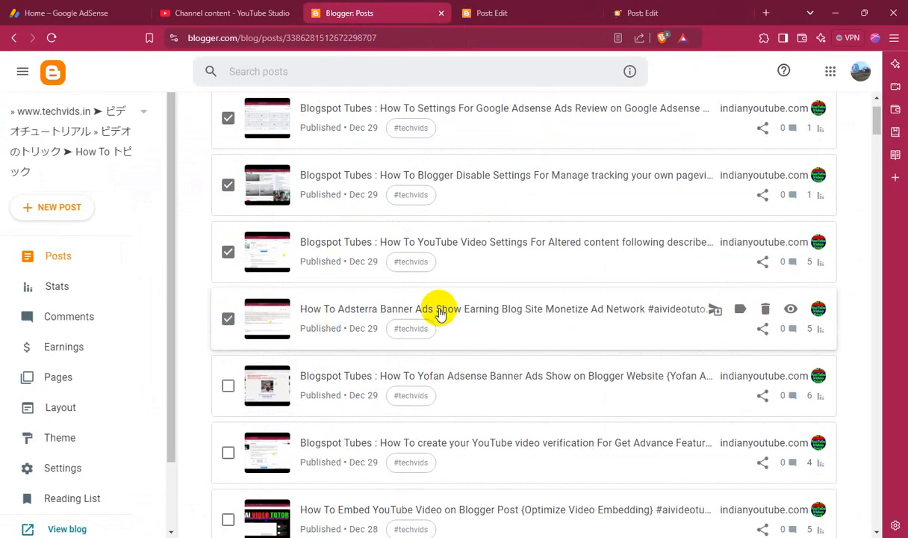
click(537, 227)
click(345, 13)
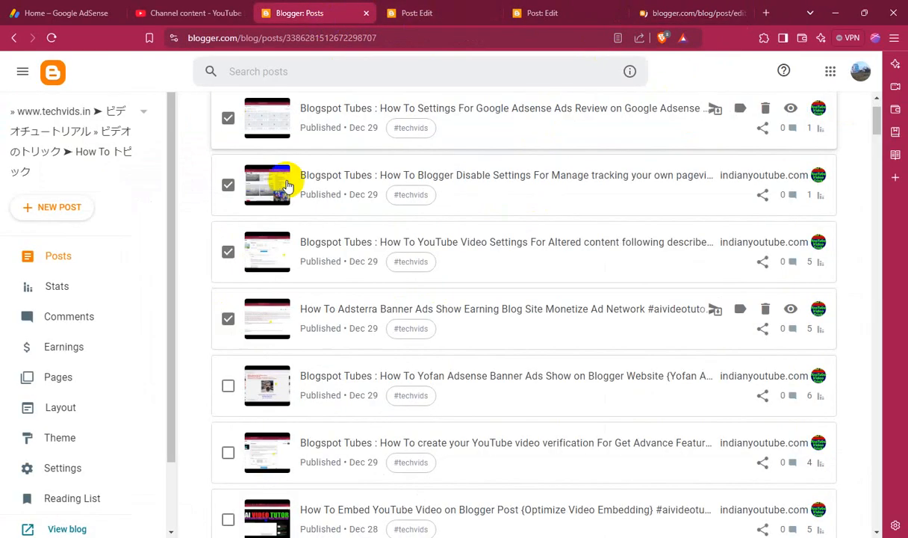
Step: Select the Yofan Adsense Banner Ads and YouTube video verification posts and open each for editing in its own tab
scroll(298, 239, down, 1)
click(228, 326)
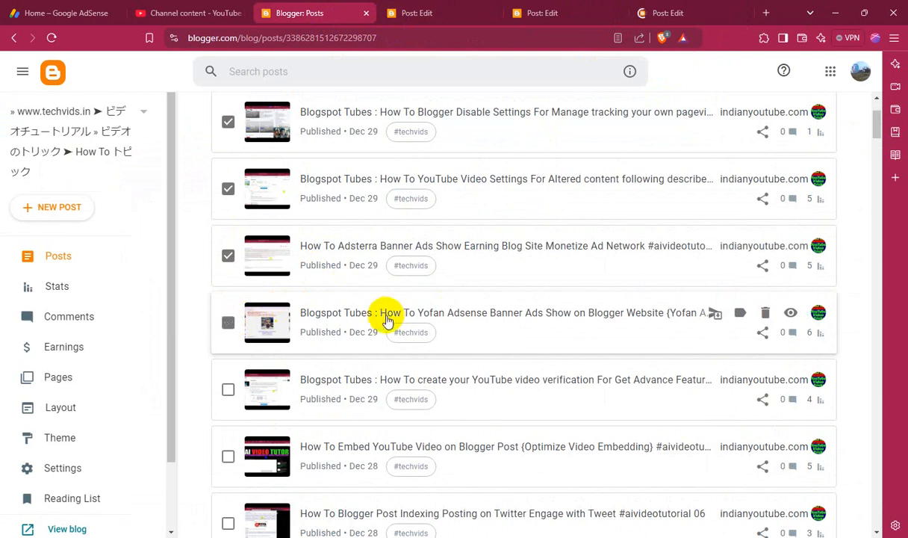
click(523, 245)
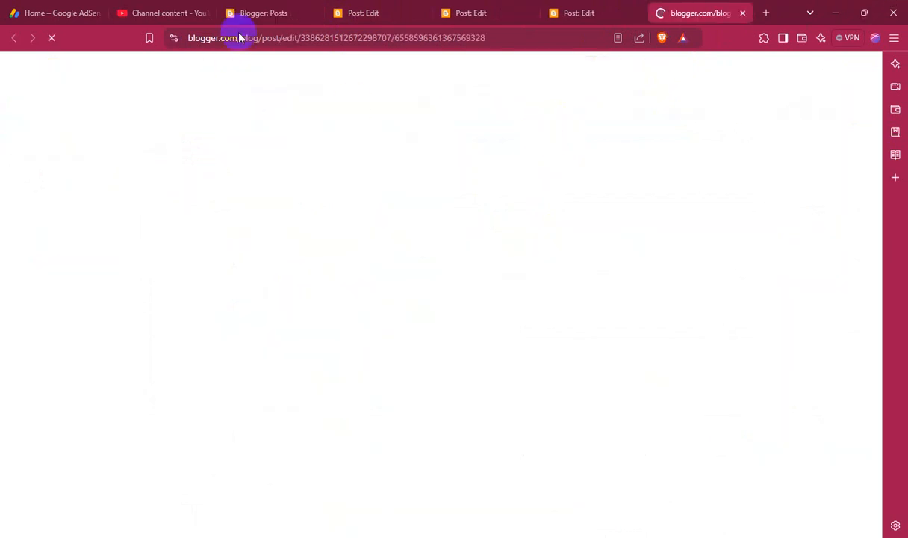
click(250, 15)
scroll(371, 266, down, 2)
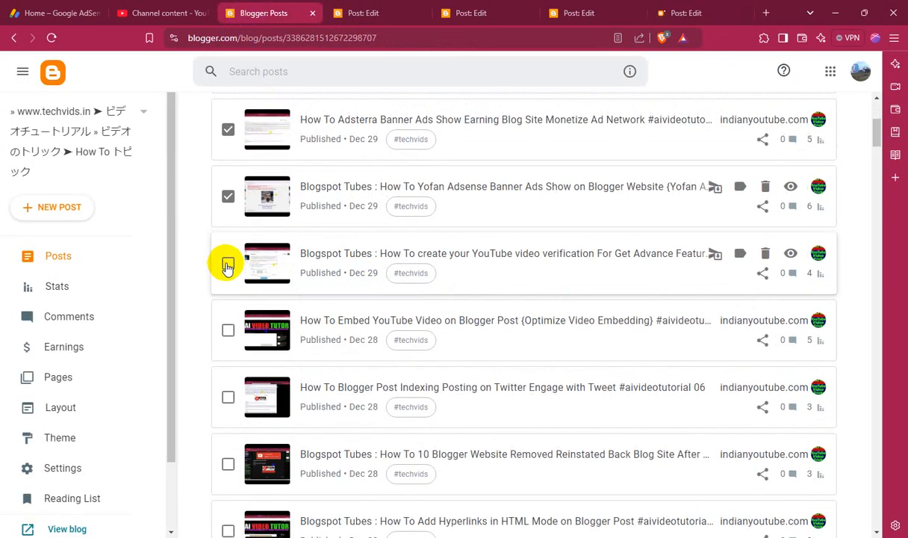
click(228, 266)
click(424, 258)
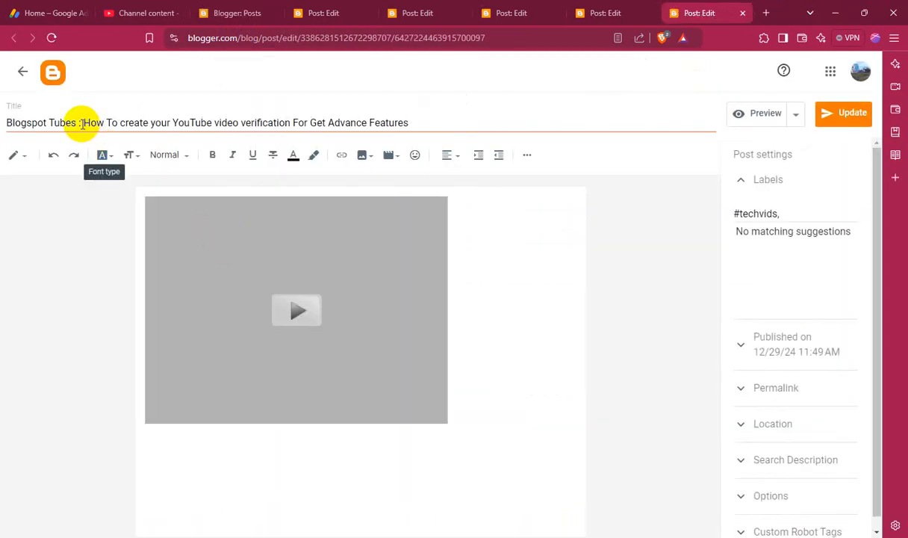
Step: Replace the "Blogspot Tubes :" title prefix of the YouTube video verification post with "#techvids :", leaving a single space after it
drag(82, 124, 2, 118)
key(ctrl+v)
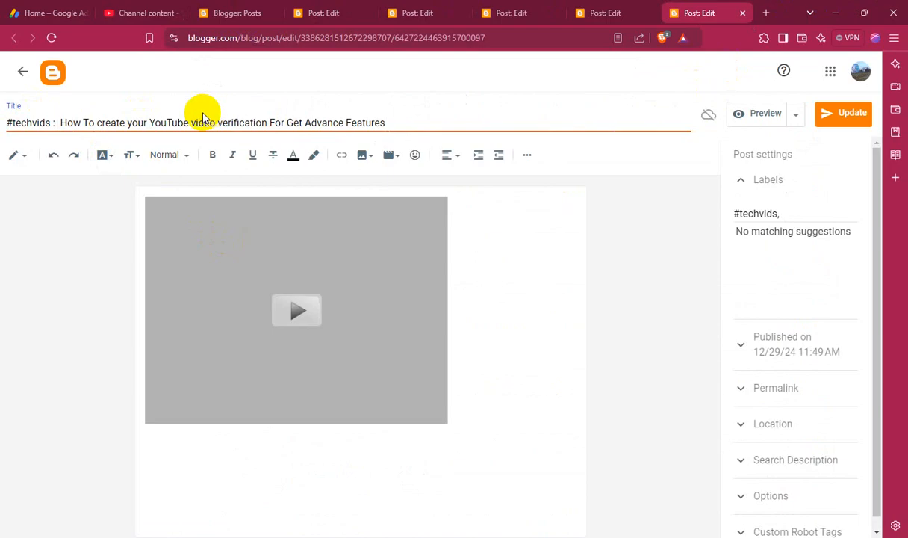
key(BackSpace)
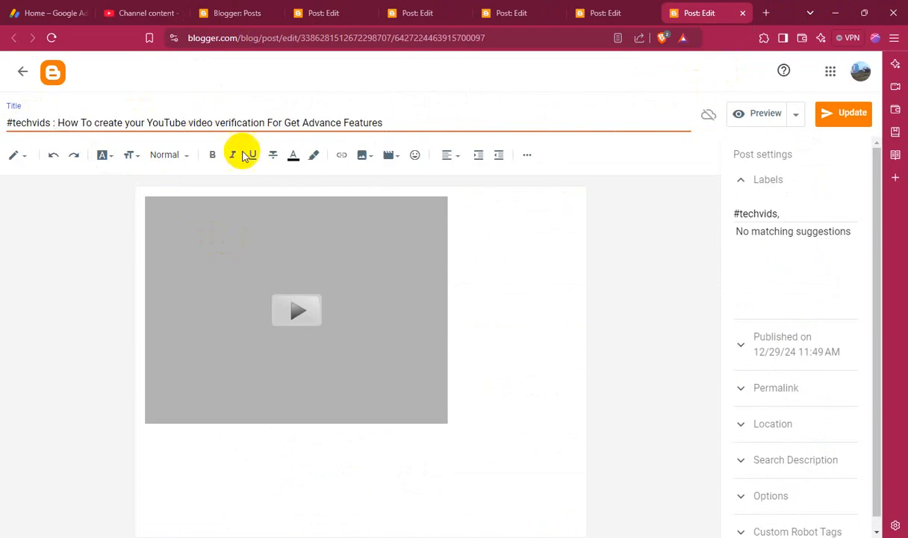
Step: In the Yofan Adsense Banner Ads post, replace the title prefix "Blogspot Tubes :" with "#techvids :" and remove the extra space
click(601, 14)
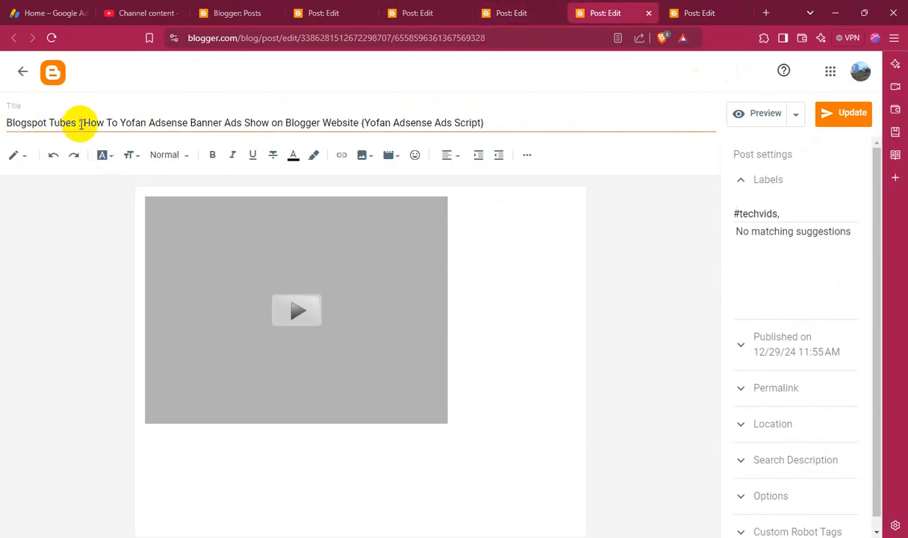
drag(81, 124, 9, 125)
key(ctrl+v)
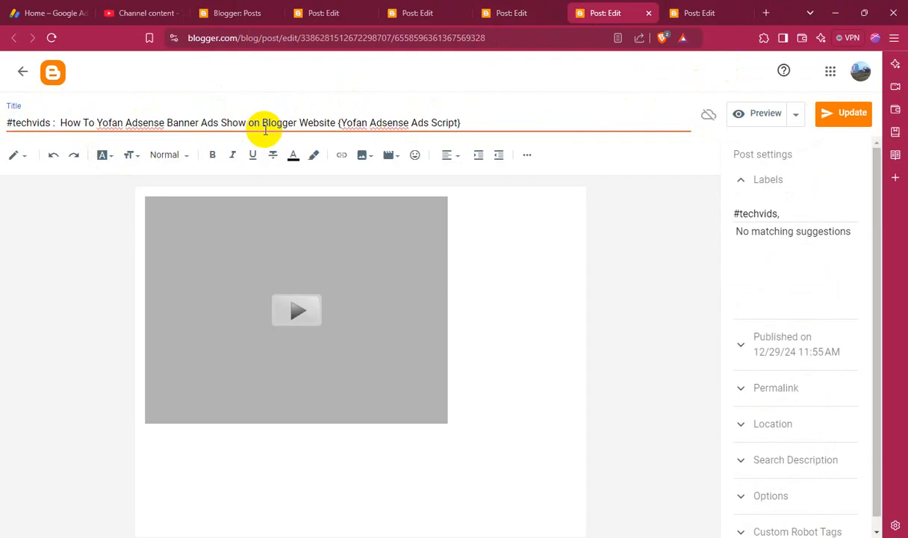
key(BackSpace)
Step: Insert the copied "#techvids :" prefix at the start of the Adsterra Banner Ads post's title
click(521, 9)
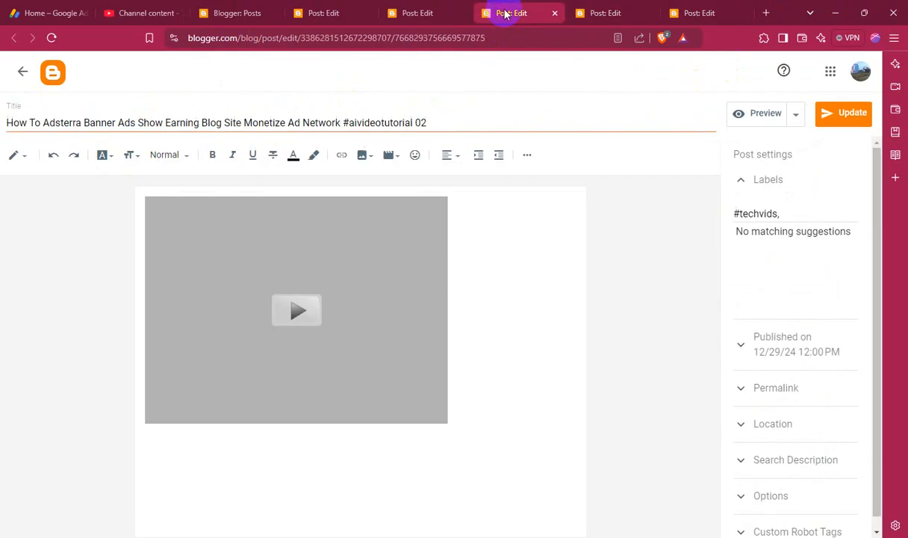
drag(6, 124, 16, 124)
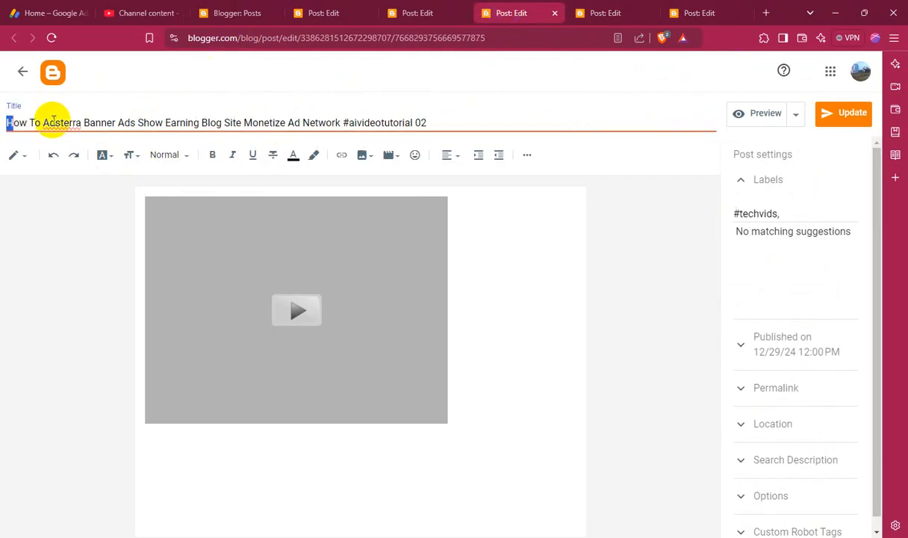
key(ctrl+v)
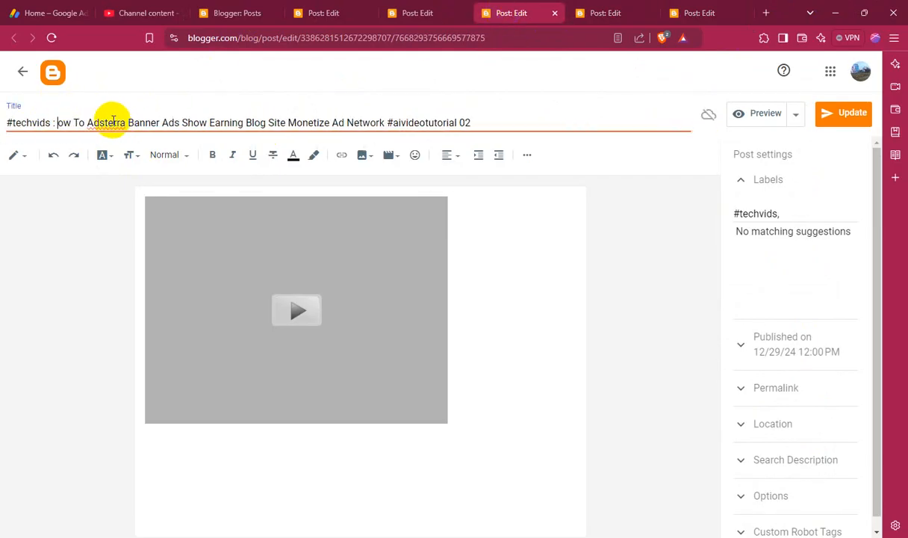
Step: Replace the "Blogspot Tubes :" prefix in the YouTube Video Settings post's title with "#techvids :", without a double space
click(399, 21)
drag(81, 124, 4, 124)
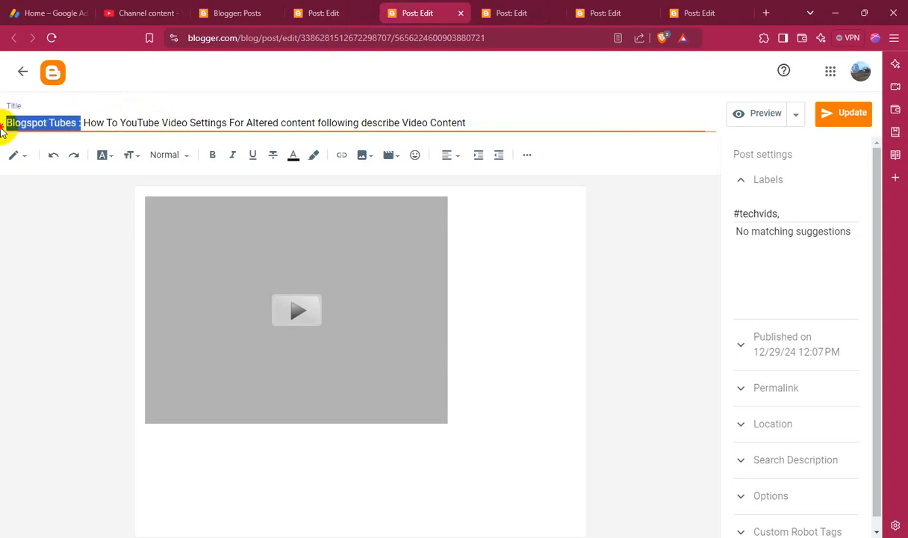
key(ctrl+v)
key(Delete)
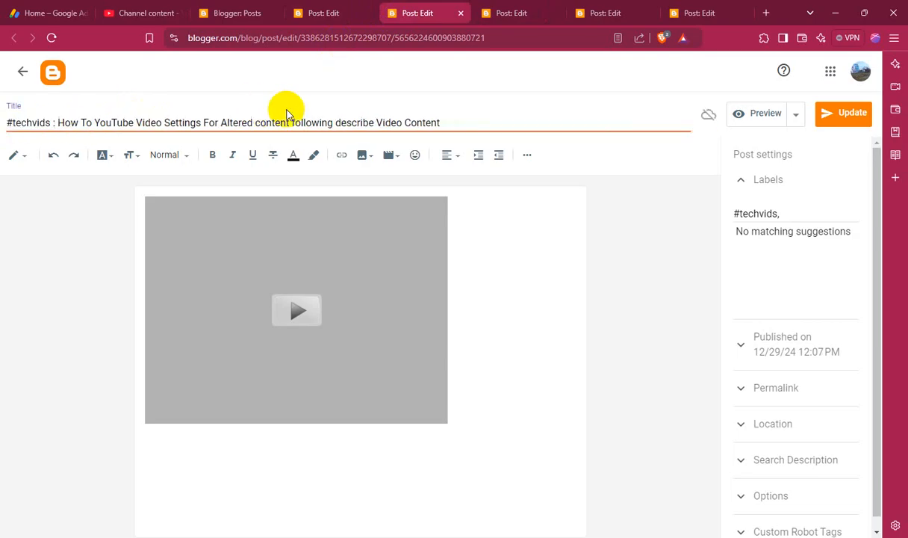
Step: Change the Blogger Disable Settings post's title prefix from "Blogspot Tubes :" to "#techvids :", removing the surplus space
click(322, 13)
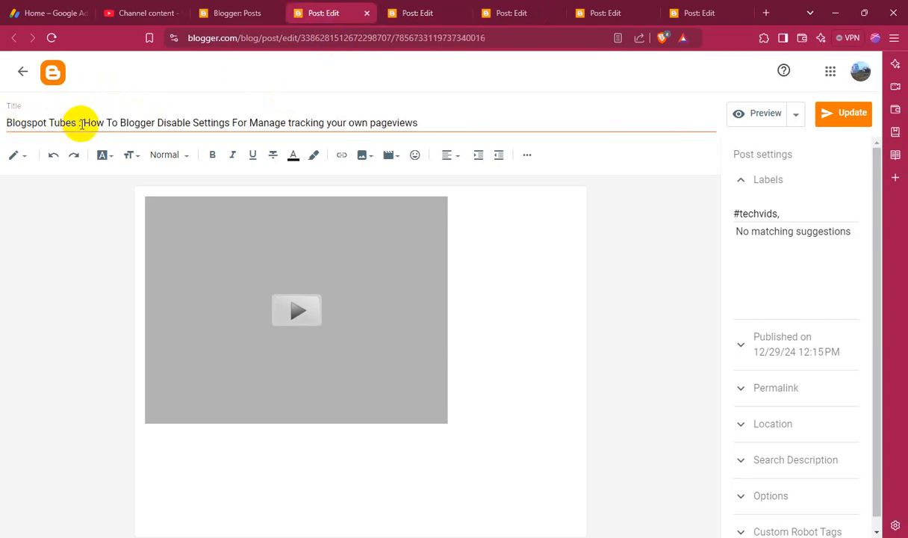
drag(82, 124, 6, 125)
key(ctrl+v)
key(Delete)
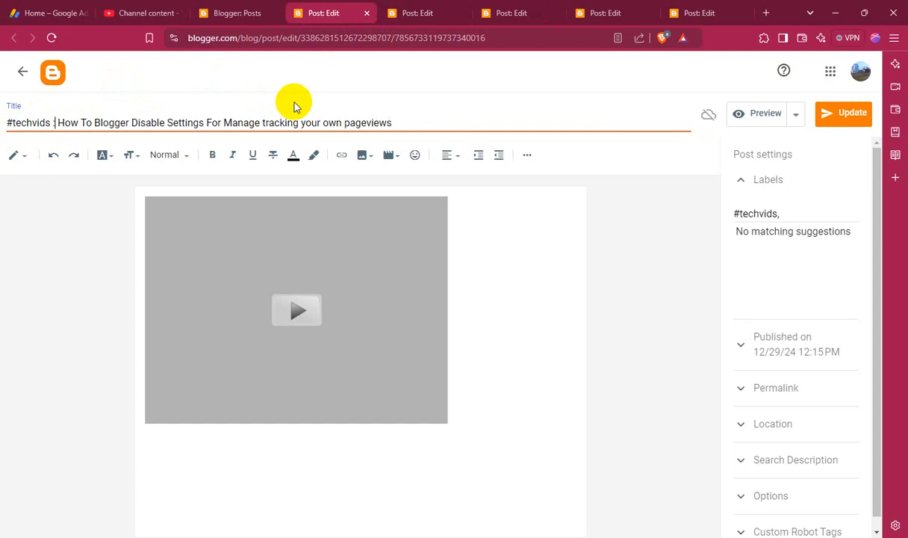
Step: Replace the Blogger Disable Settings post's search description with its full title, and update and close the post
key(ctrl+a)
right_click(291, 121)
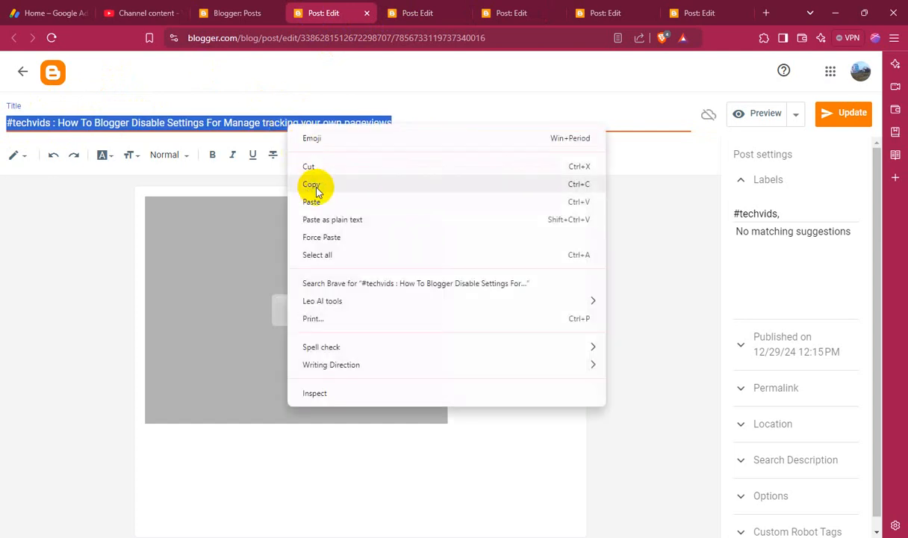
click(303, 180)
click(824, 472)
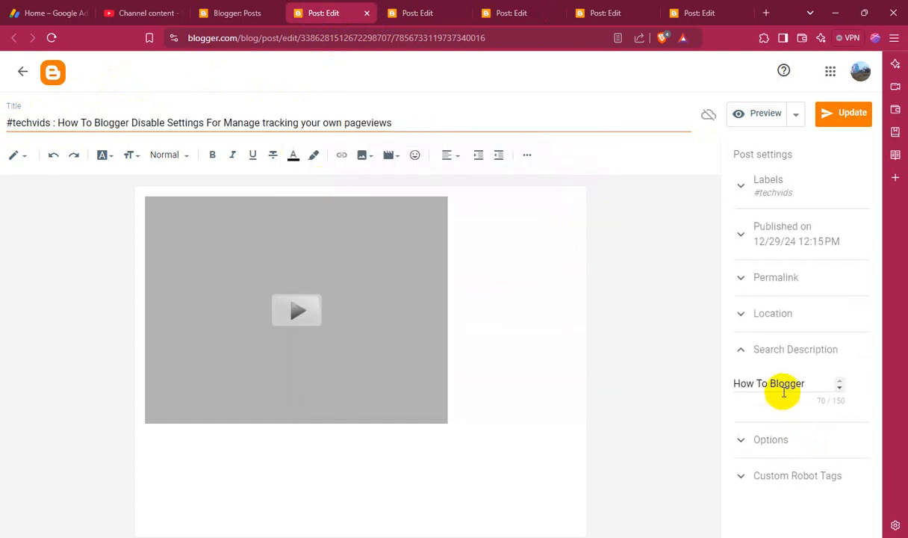
click(854, 413)
key(ctrl+a)
key(ctrl+v)
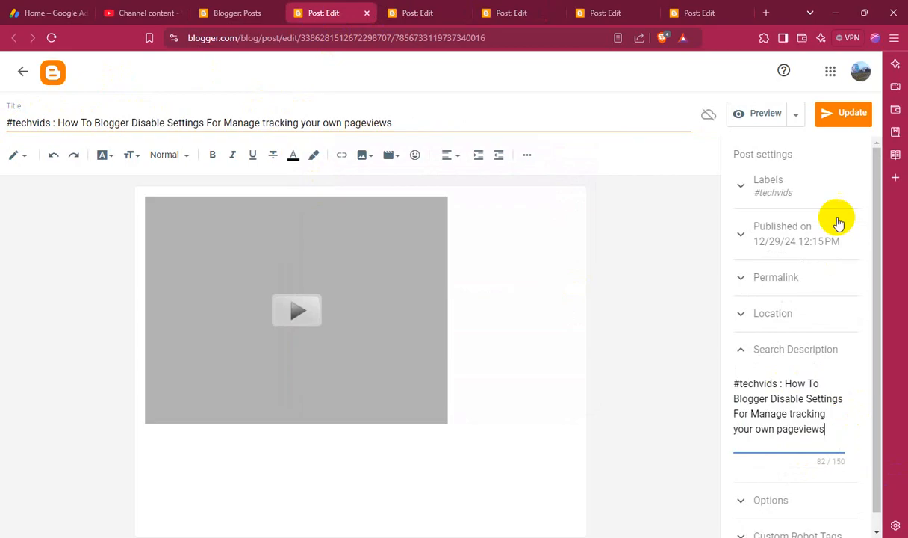
click(850, 126)
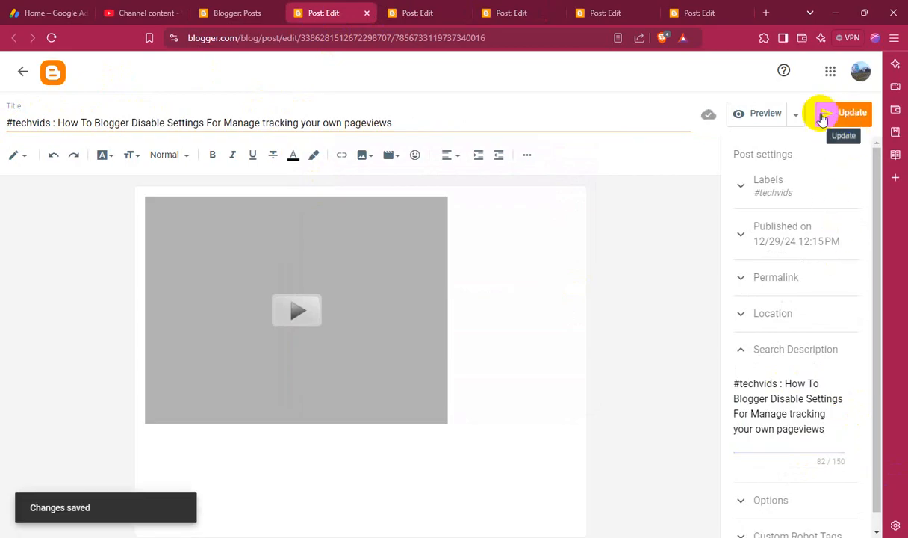
click(367, 13)
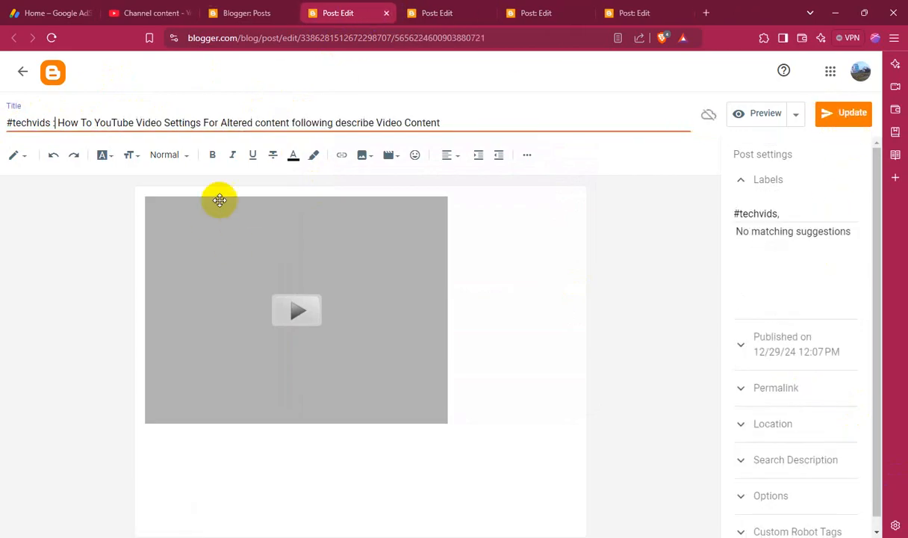
Step: Replace the YouTube Video Settings post's search description with its full title, and update and close the post
triple_click(310, 123)
right_click(311, 129)
click(329, 185)
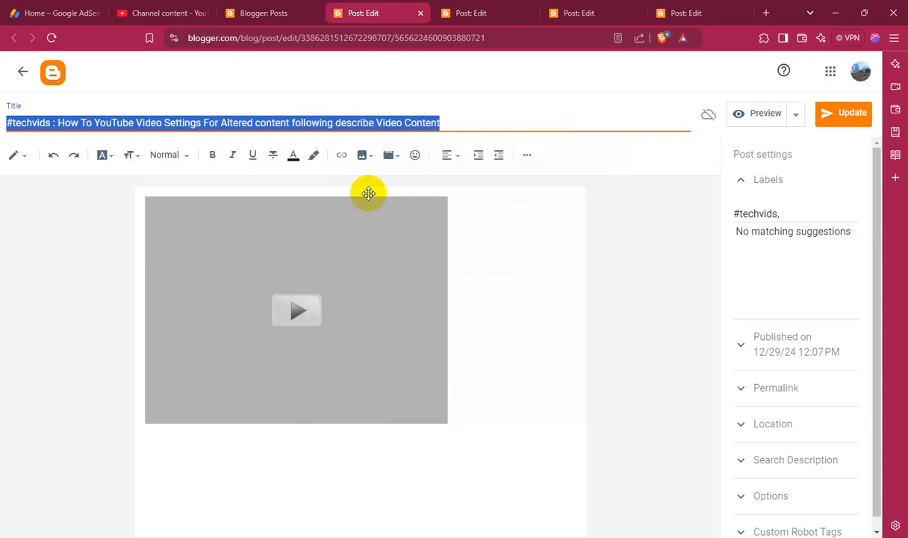
click(799, 458)
click(777, 401)
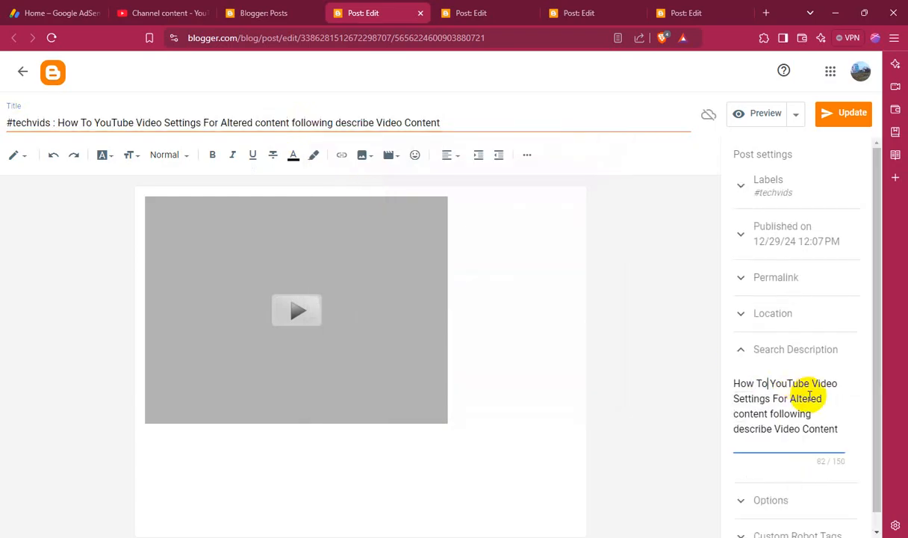
key(ctrl+a)
key(ctrl+v)
click(839, 119)
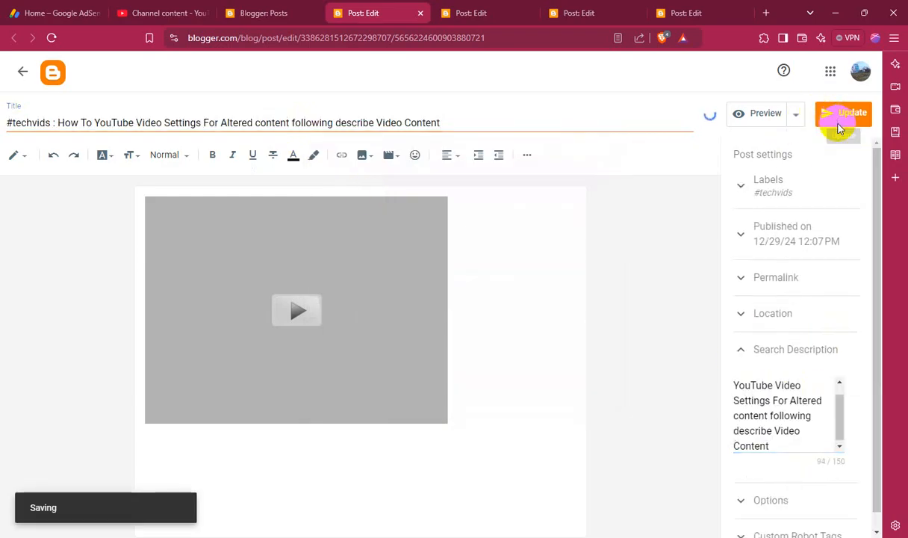
click(421, 13)
Step: Restore the missing "H" of "How" after the "#techvids :" prefix in the Adsterra Banner Ads post's title
click(213, 123)
key(ctrl+a)
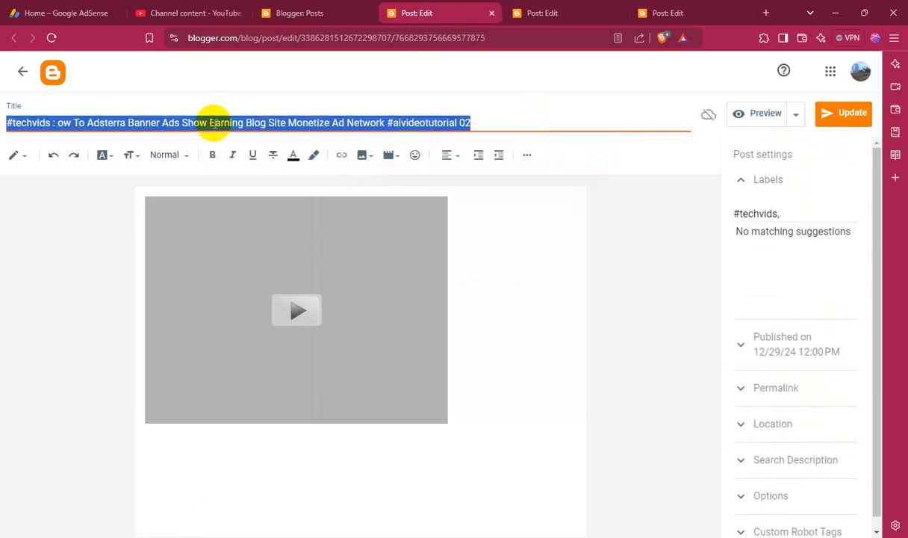
click(55, 123)
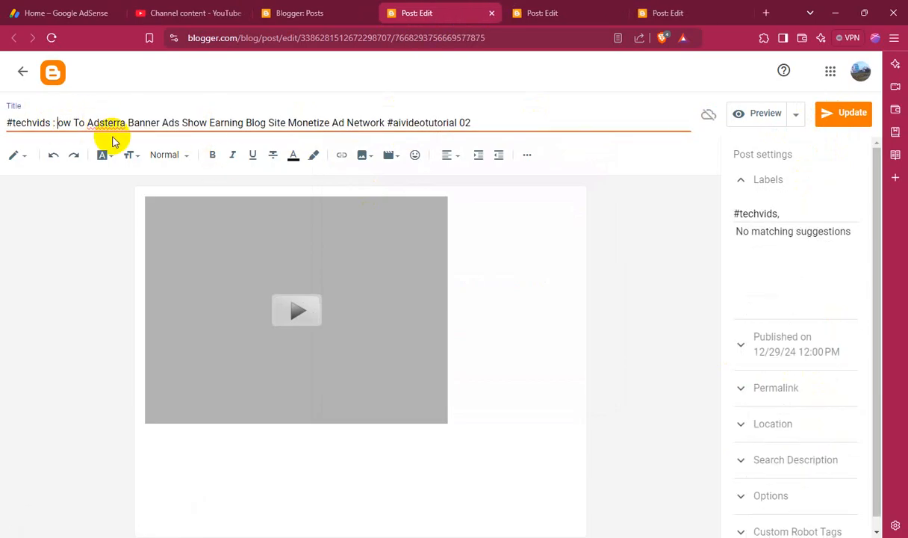
text(H)
Step: Replace the Adsterra Banner Ads post's search description with its corrected full title, and update and close the post
key(ctrl+a)
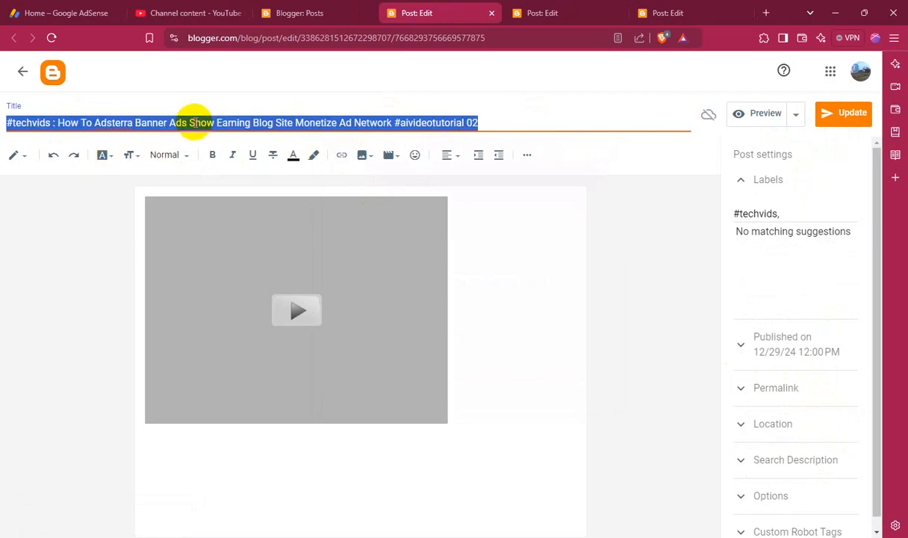
right_click(193, 123)
click(217, 183)
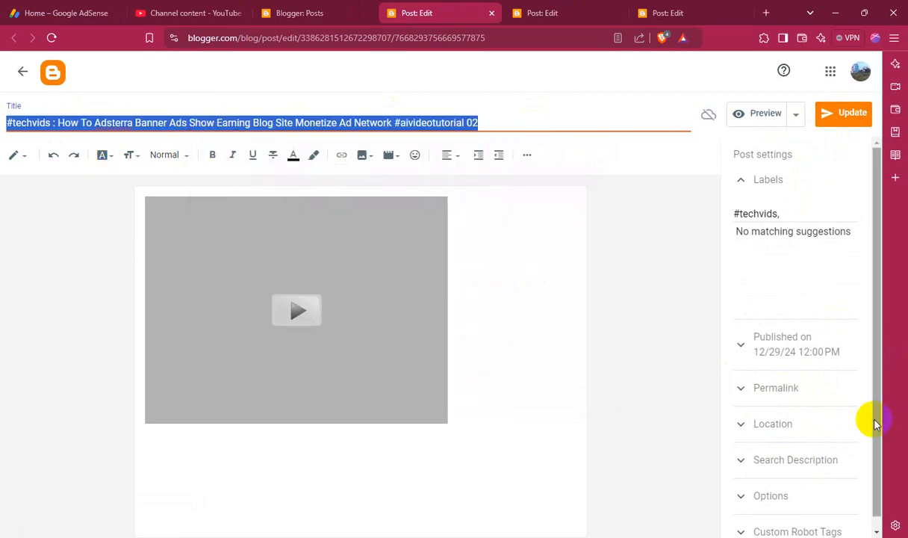
click(815, 462)
click(772, 389)
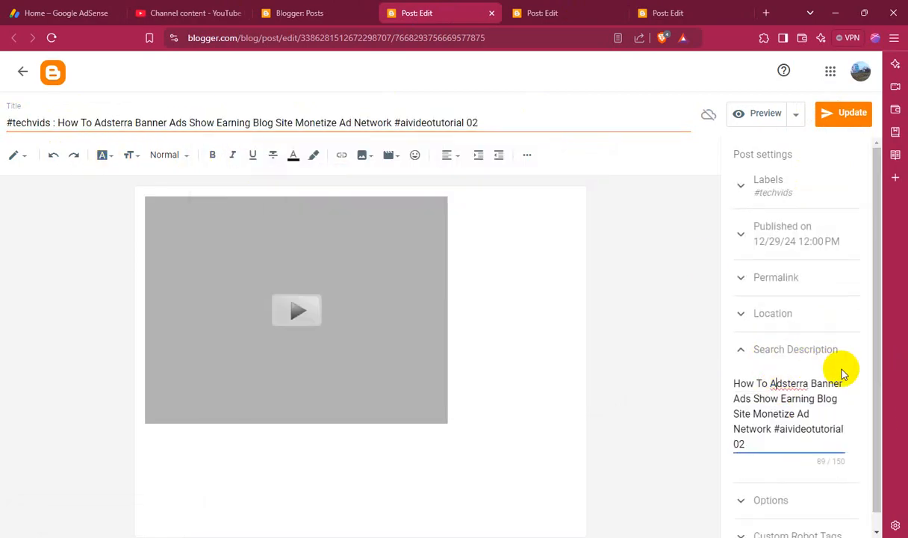
key(ctrl+a)
key(ctrl+v)
click(842, 121)
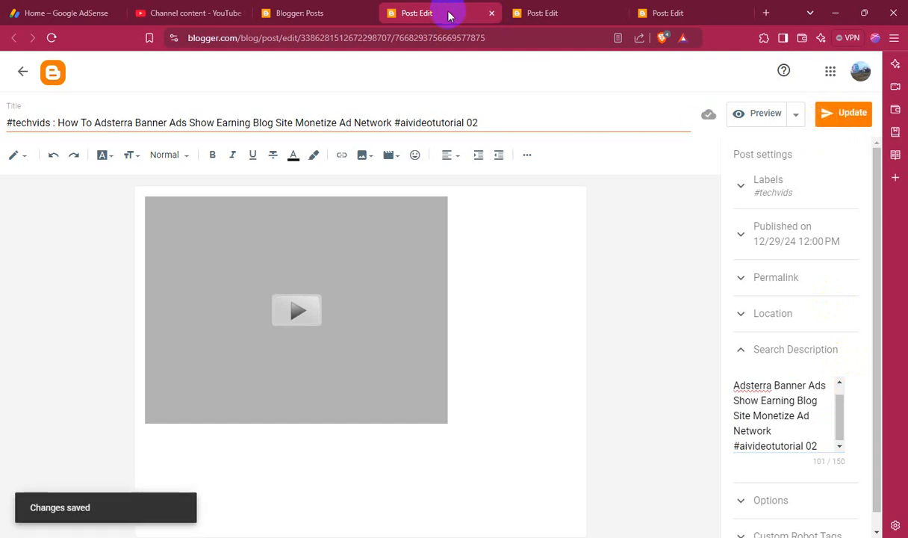
click(493, 15)
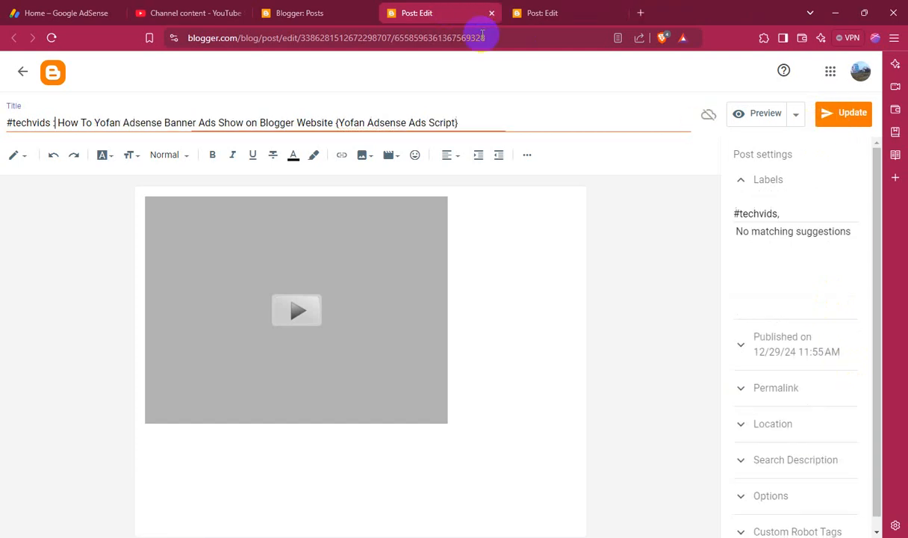
Step: Replace the Yofan Adsense Banner Ads post's search description with its full title, and update and close the post
triple_click(180, 119)
right_click(180, 122)
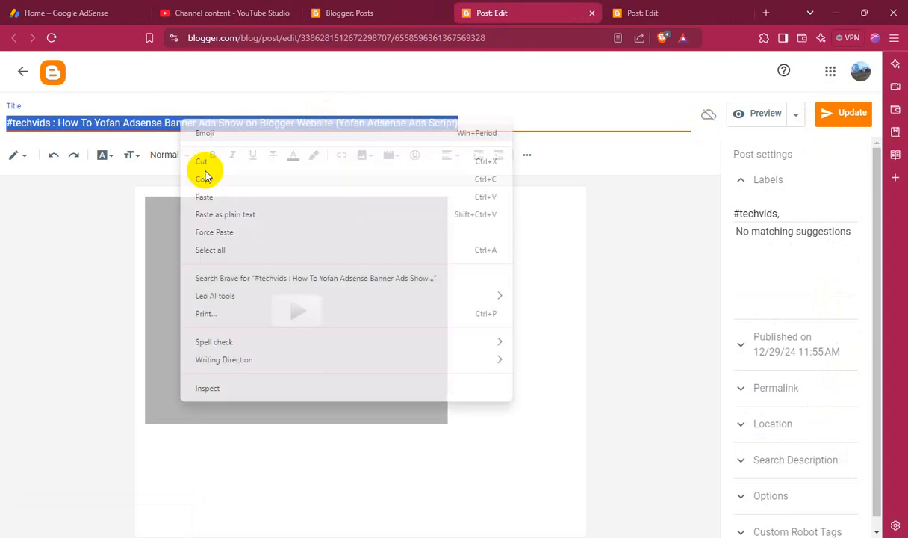
click(205, 176)
click(790, 456)
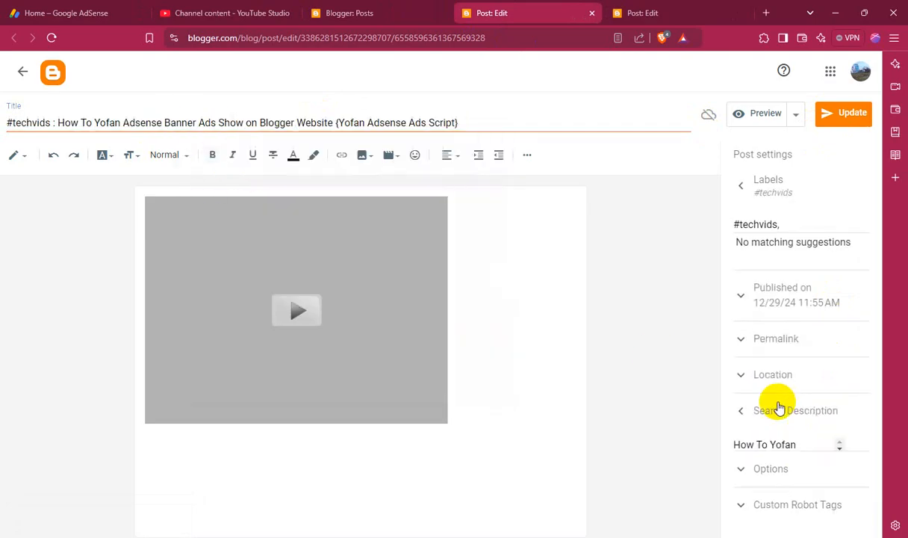
triple_click(776, 384)
right_click(790, 396)
click(796, 212)
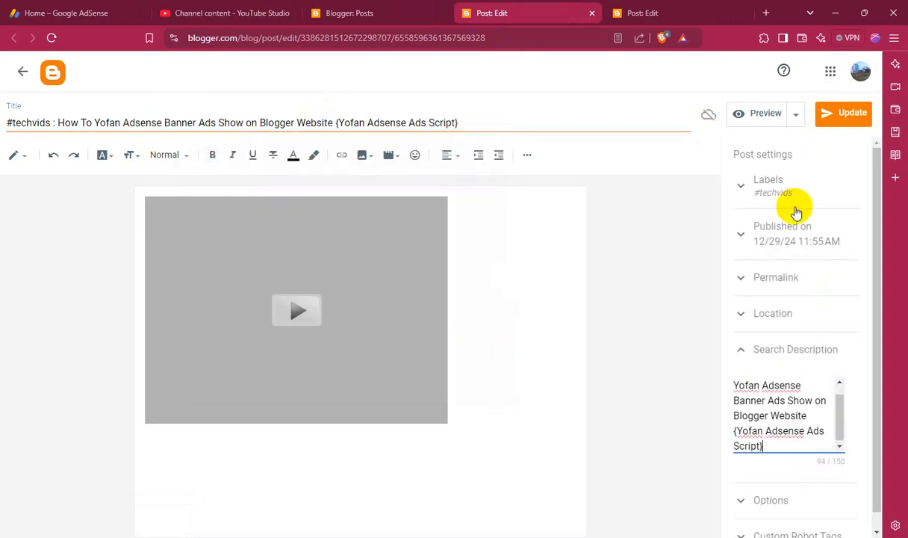
click(825, 112)
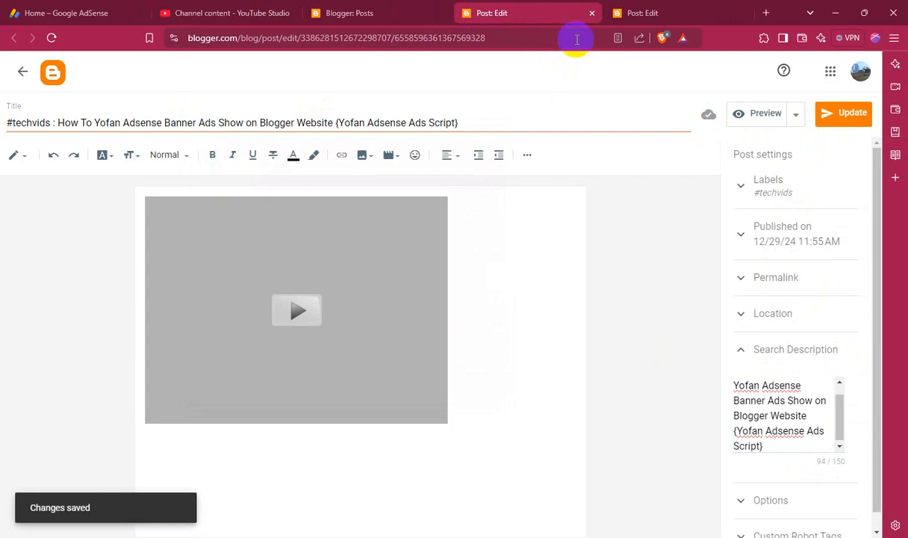
click(592, 13)
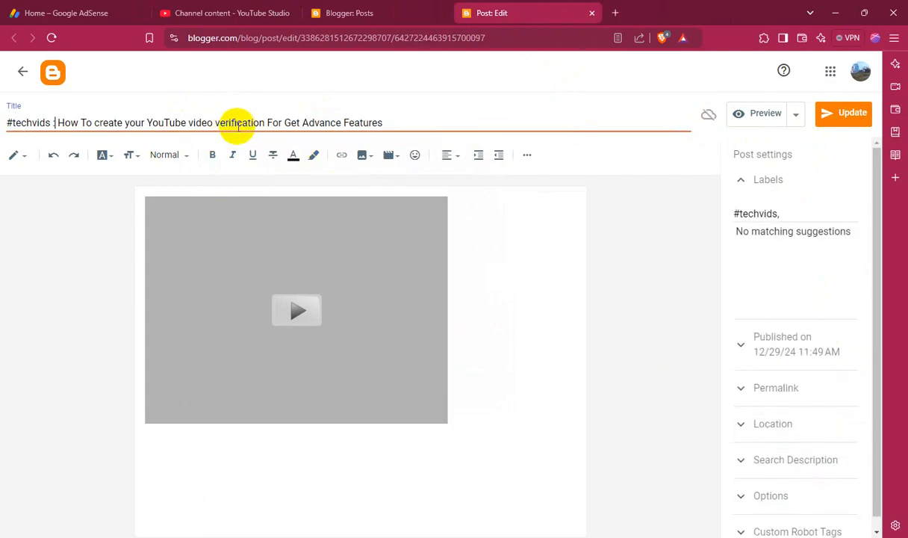
Step: Replace the YouTube video verification post's search description with its full title, and update and close the post
triple_click(247, 124)
right_click(248, 126)
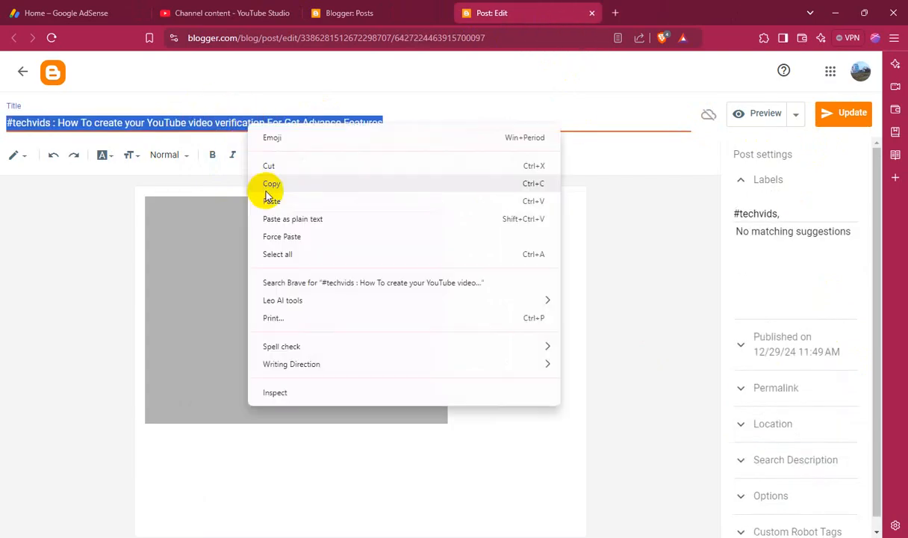
click(271, 185)
click(795, 460)
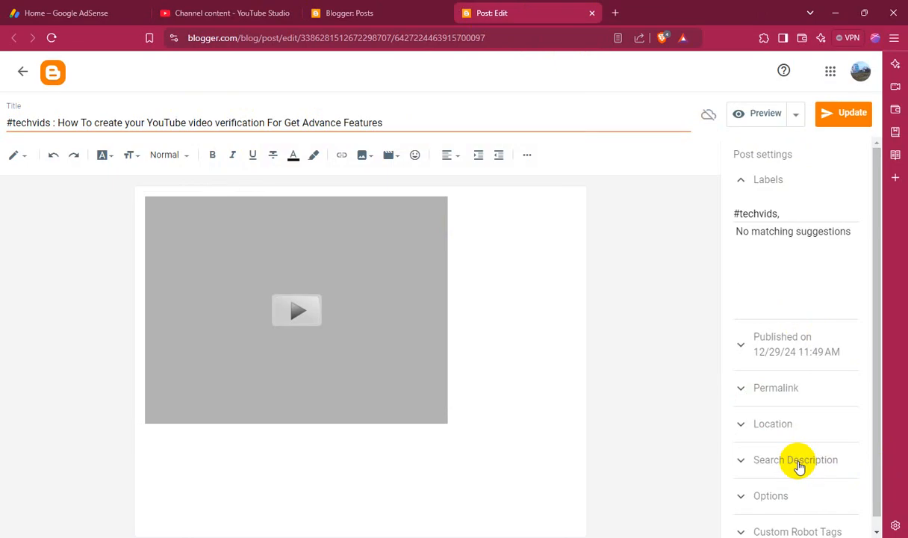
click(787, 383)
key(ctrl+a)
key(ctrl+v)
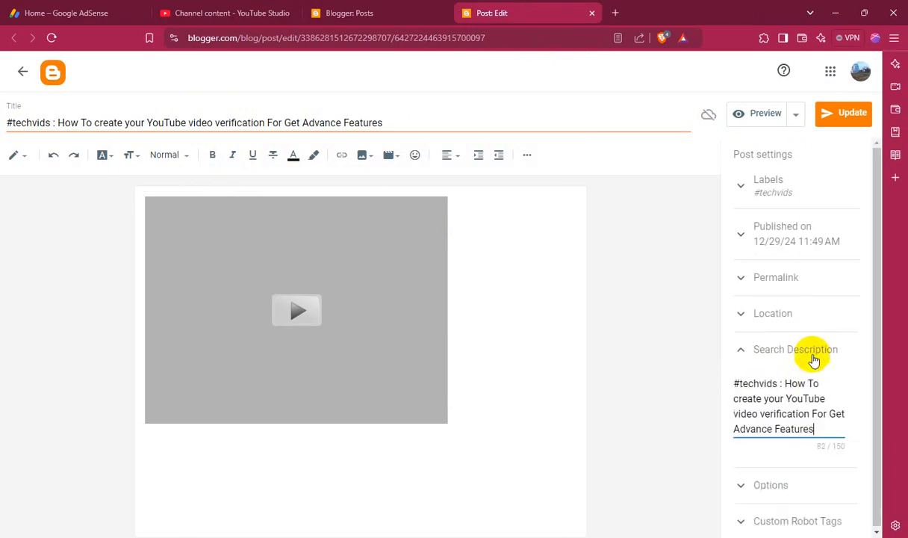
click(831, 114)
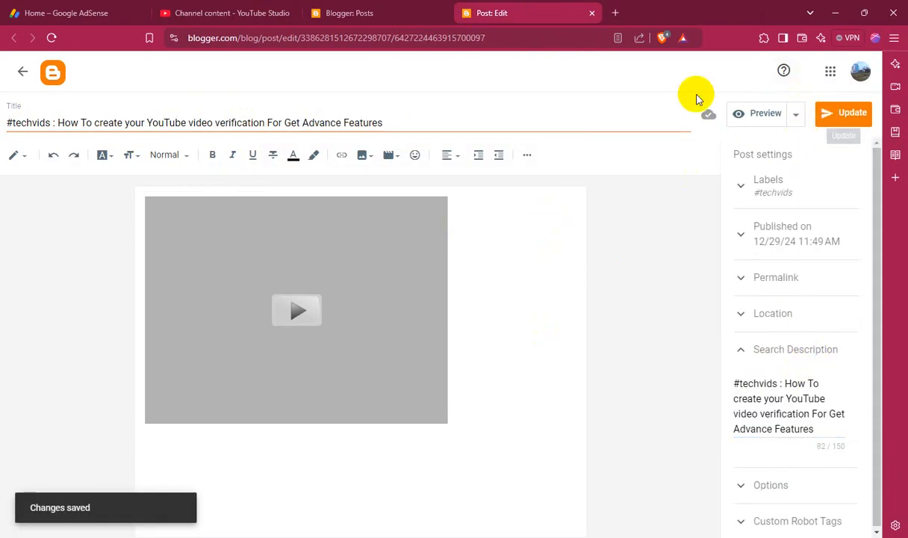
click(592, 13)
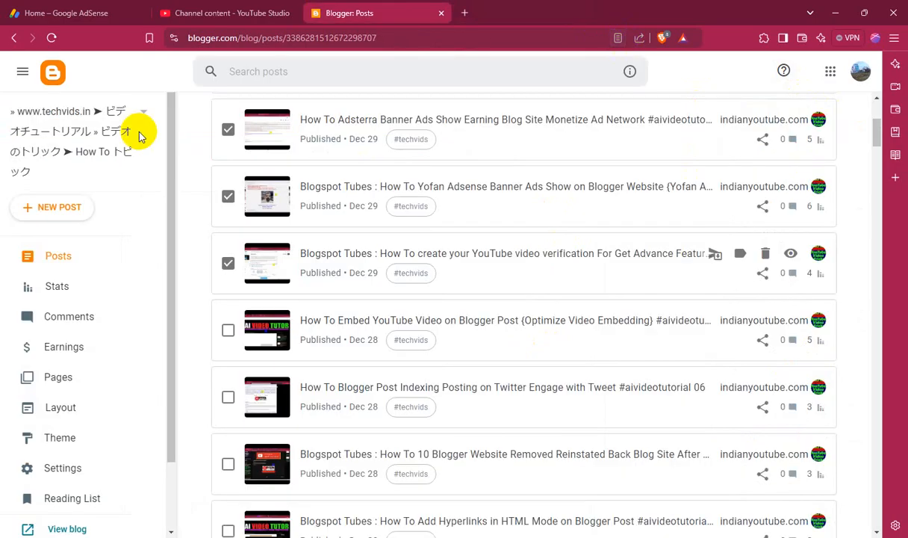
Step: Reload the posts list and check the "#techvids :" prefix on the titles of the Dec 29 posts
click(53, 38)
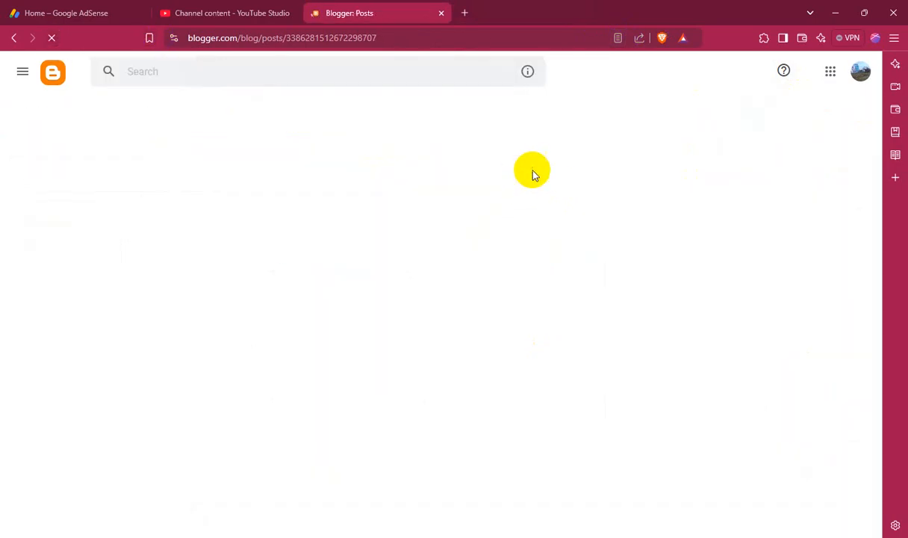
scroll(544, 203, down, 2)
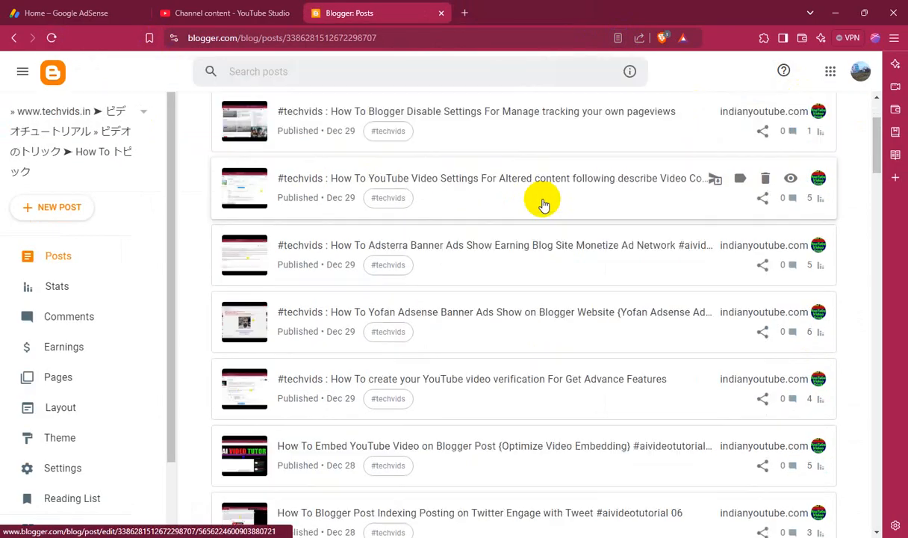
scroll(544, 203, down, 3)
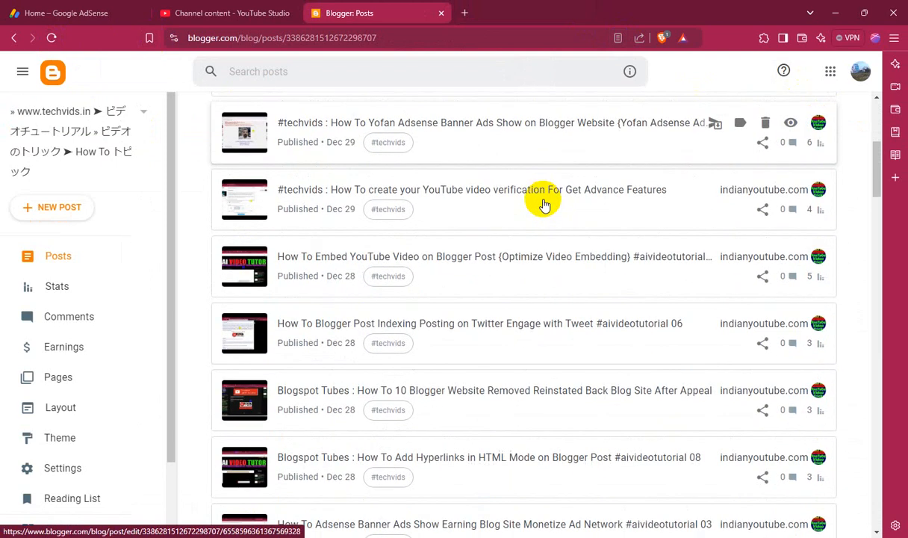
scroll(543, 203, up, 1)
scroll(543, 203, up, 4)
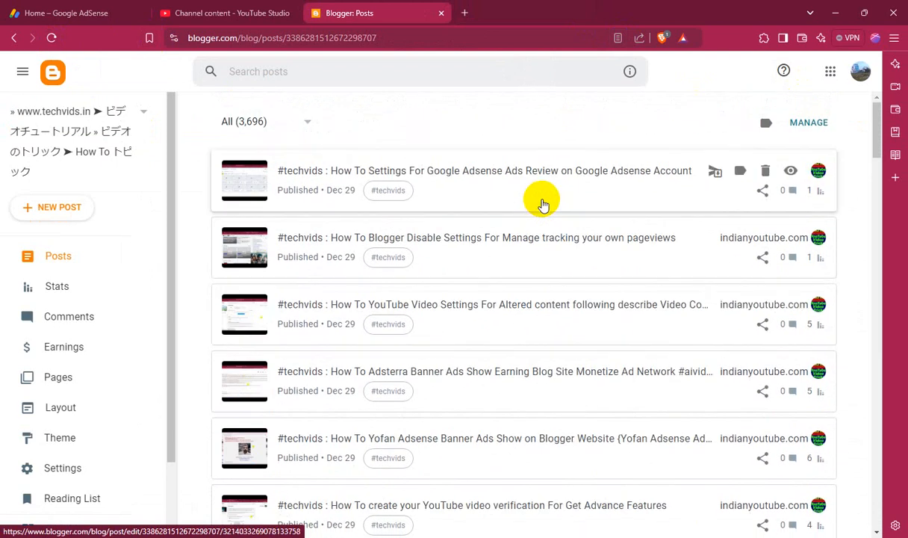